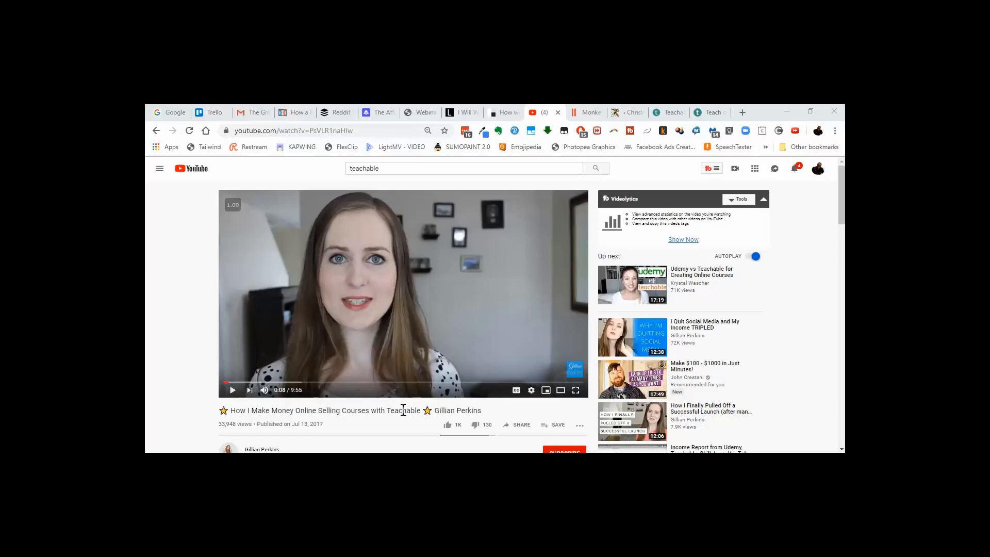
Step: Play the opening of the Teachable video up to about 0:22 twice, and leave it cued at 0:08
left_click(232, 391)
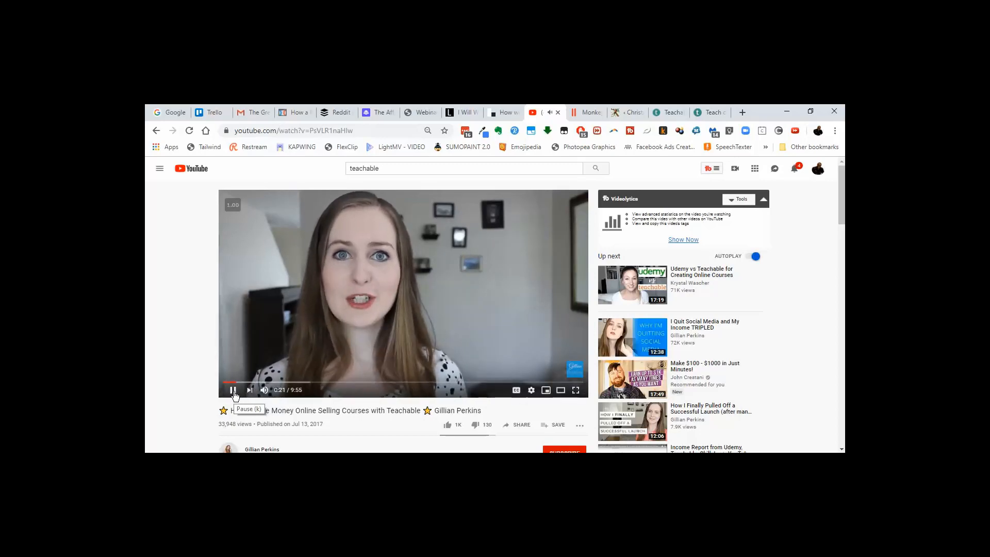
left_click(233, 392)
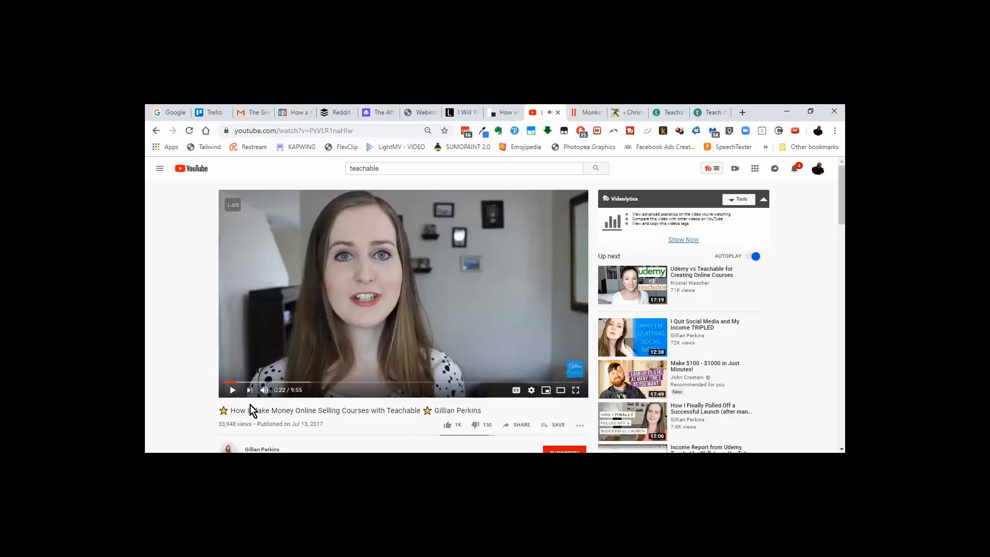
left_click(225, 383)
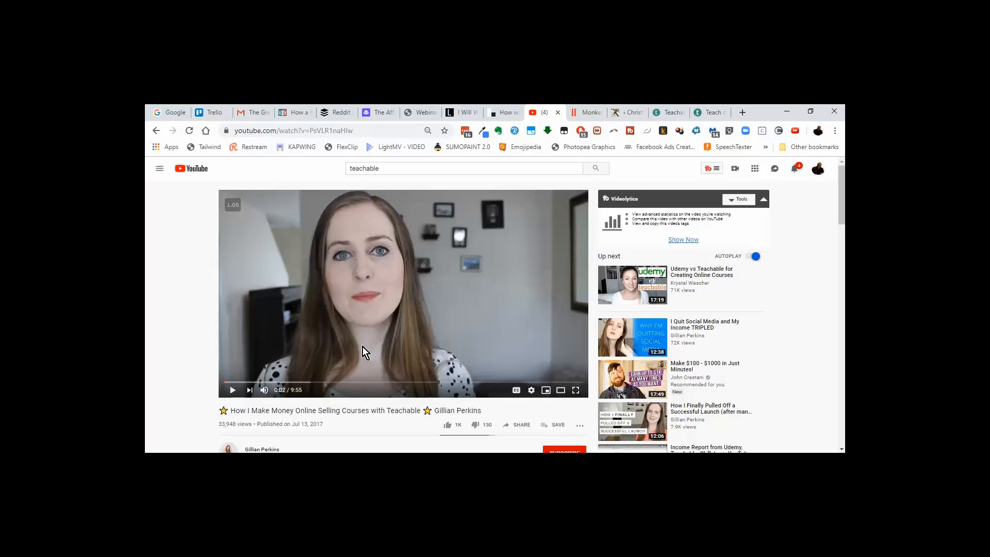
left_click(233, 391)
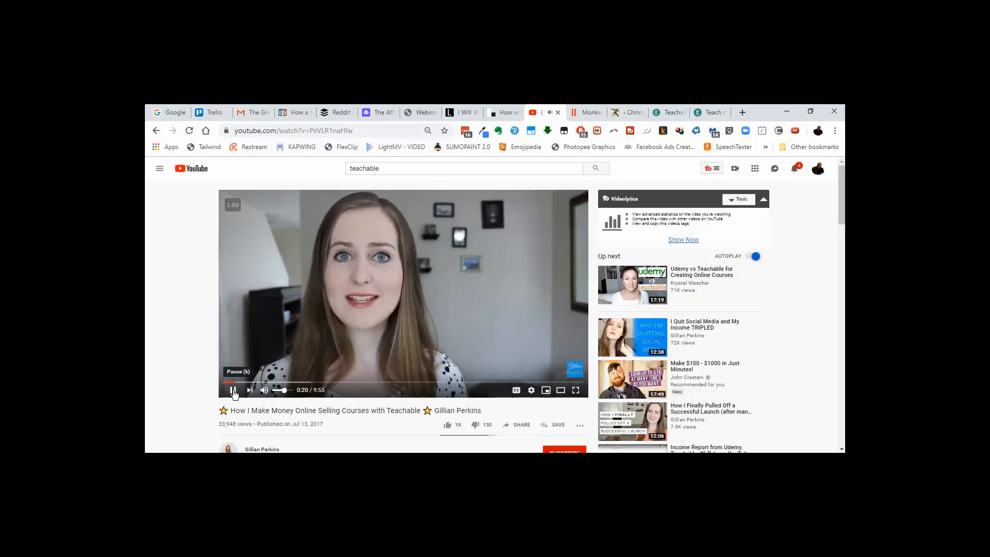
left_click(233, 390)
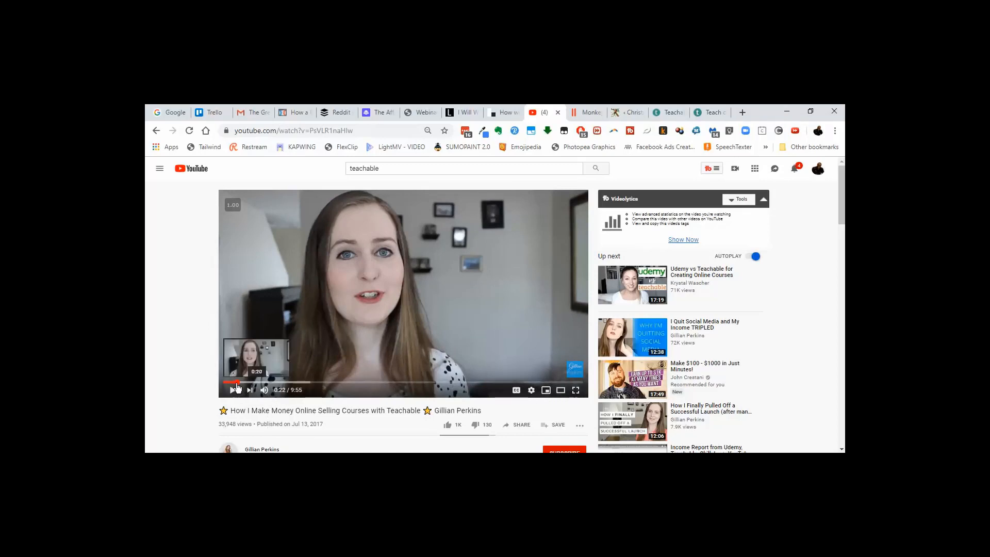
left_click(229, 382)
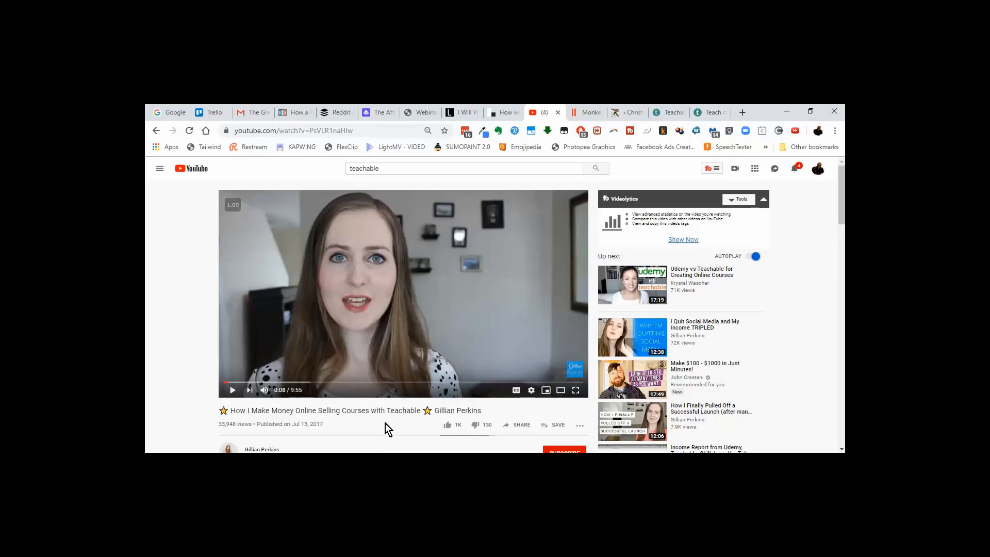
scroll(385, 428, "down", 1)
scroll(385, 428, "up", 1)
Step: Switch to the MonkeyPlayr new player form and set the Playr Name to "teachable-how-to-make"
left_click(583, 115)
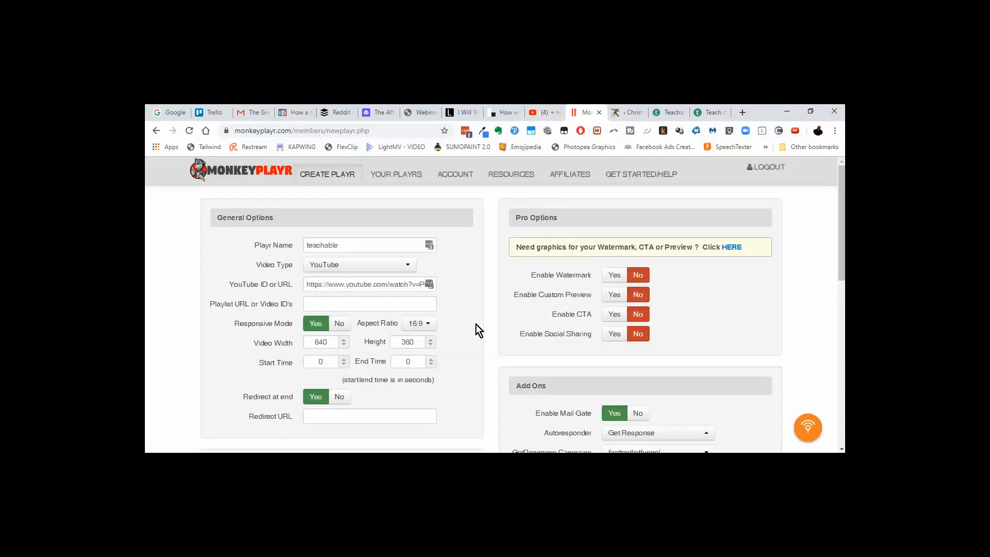
scroll(475, 326, "down", 4)
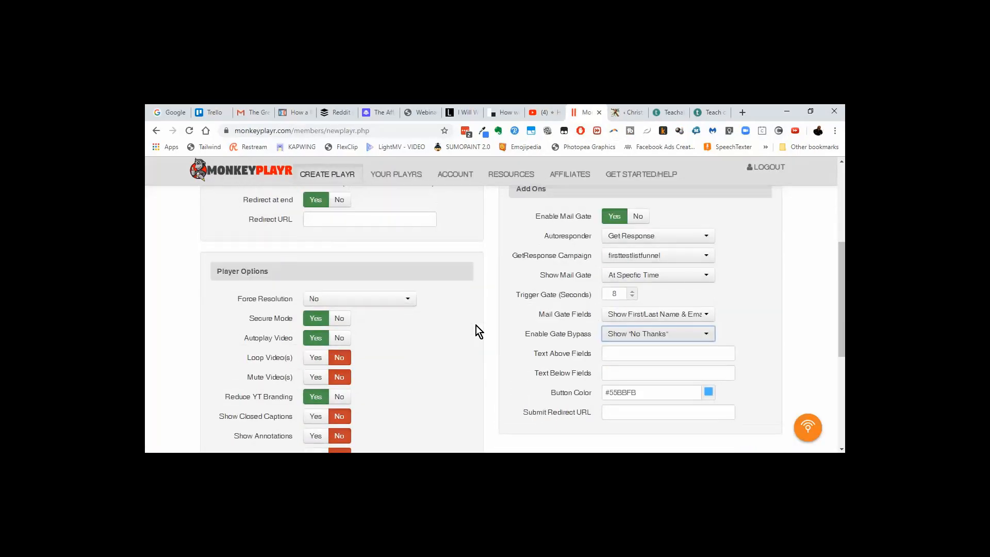
scroll(475, 326, "up", 4)
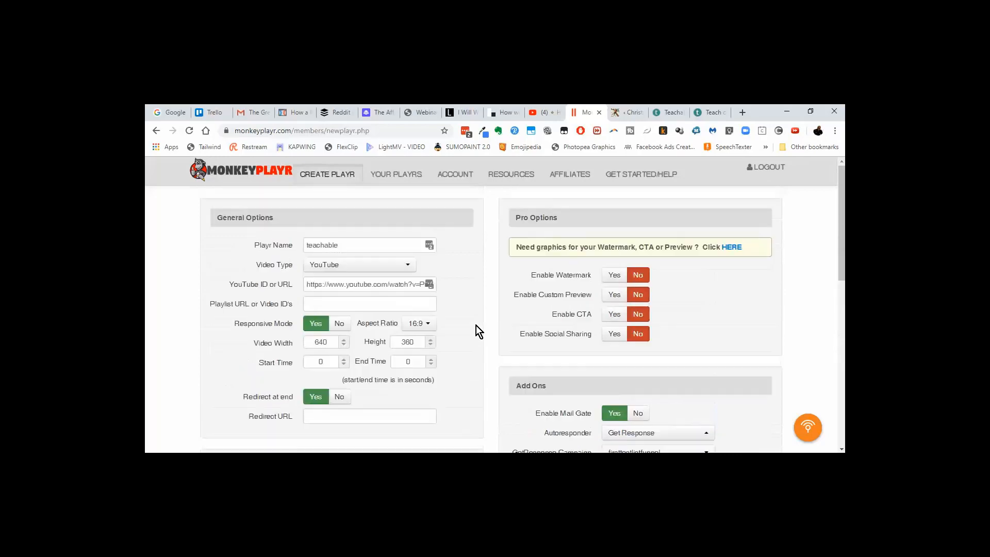
left_click(350, 245)
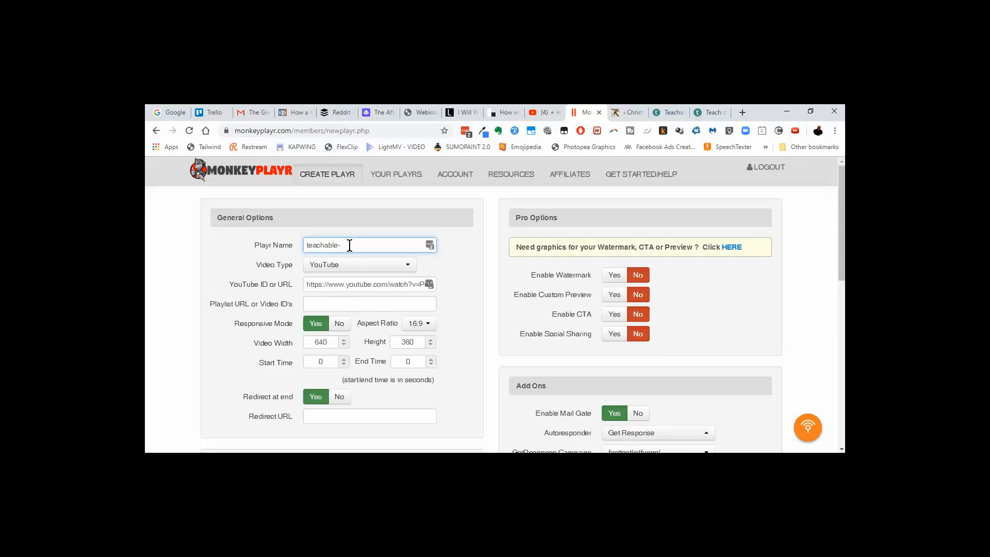
type("-how to make")
left_click(356, 244)
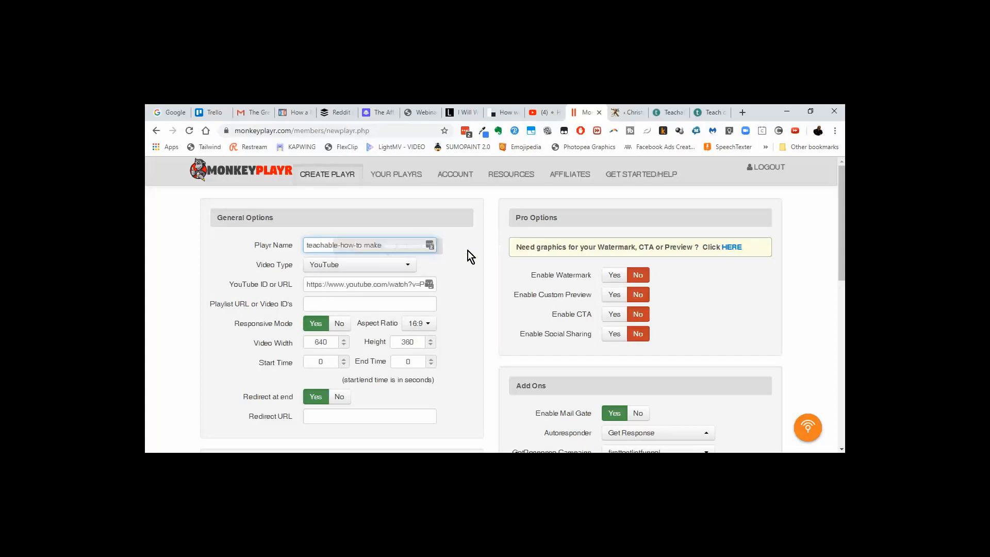
left_click(363, 245)
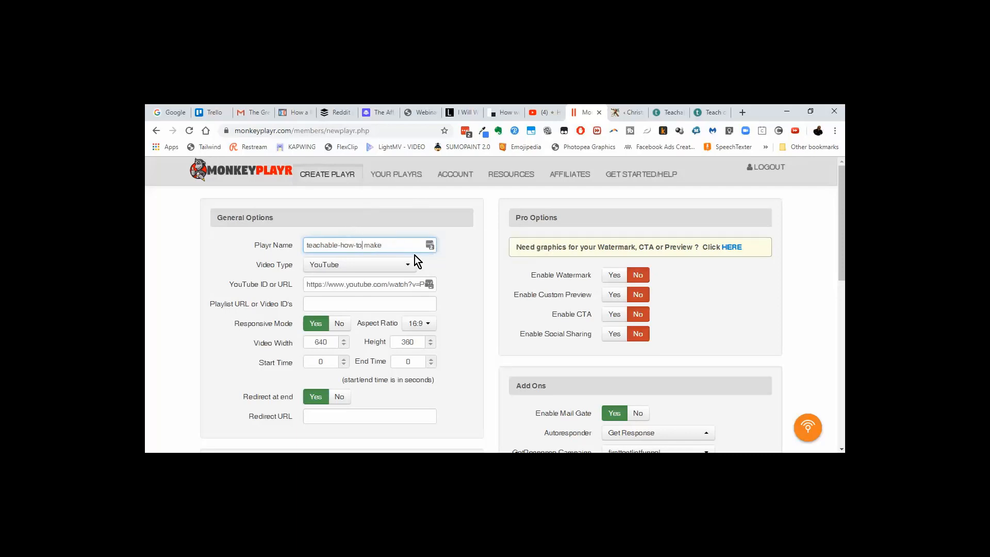
key("shift+Right")
type("-")
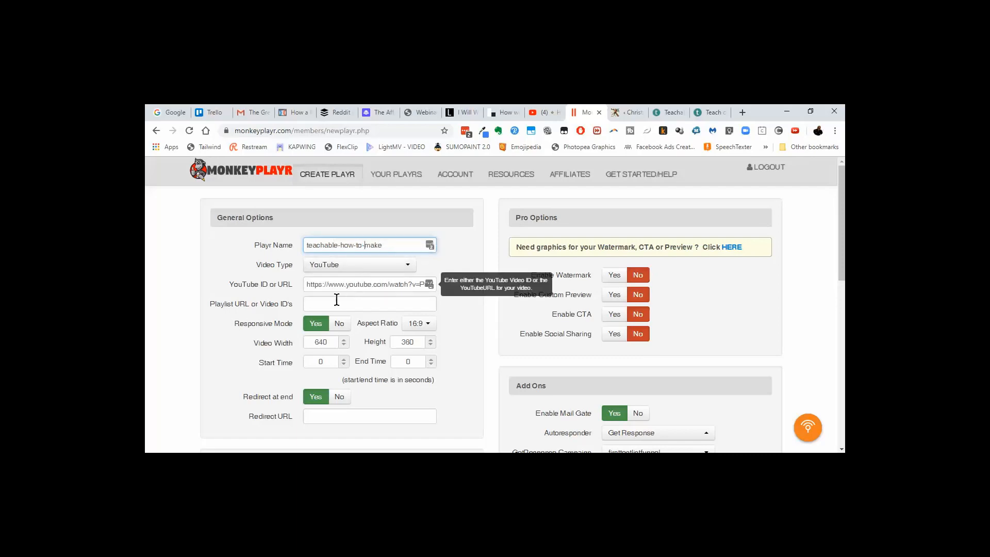
Step: Keep YouTube as the video type and replace the YouTube ID or URL with the address copied from the Teachable video page
left_click(331, 267)
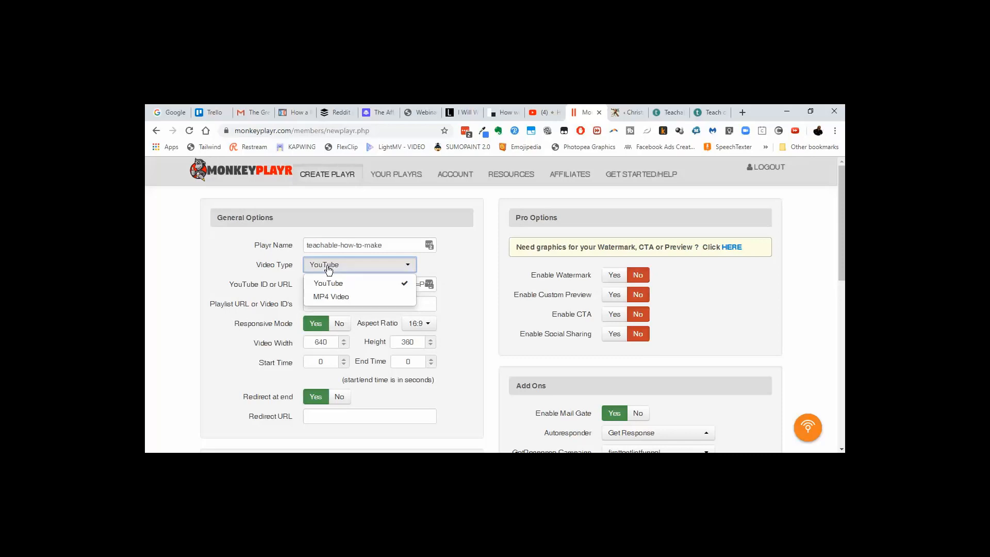
left_click(248, 266)
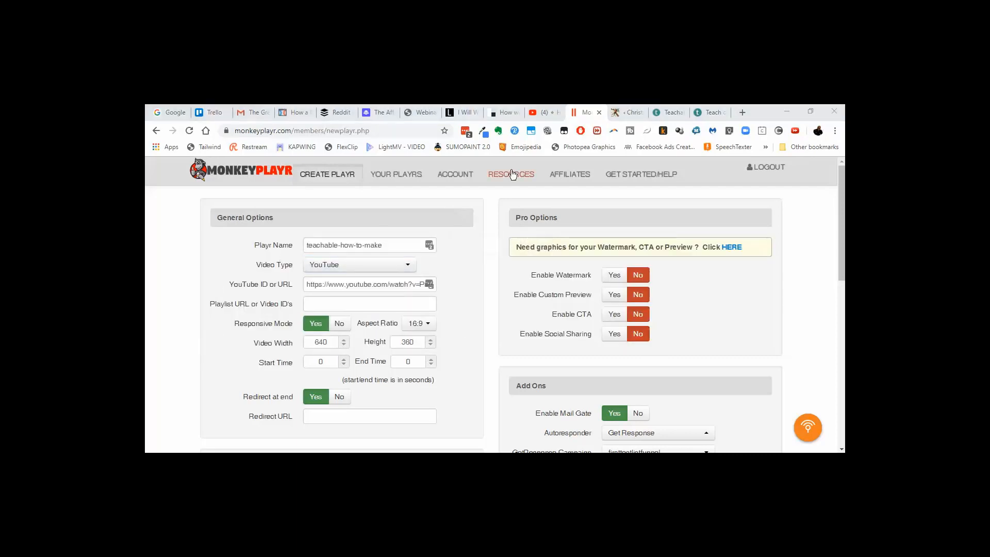
left_click(539, 113)
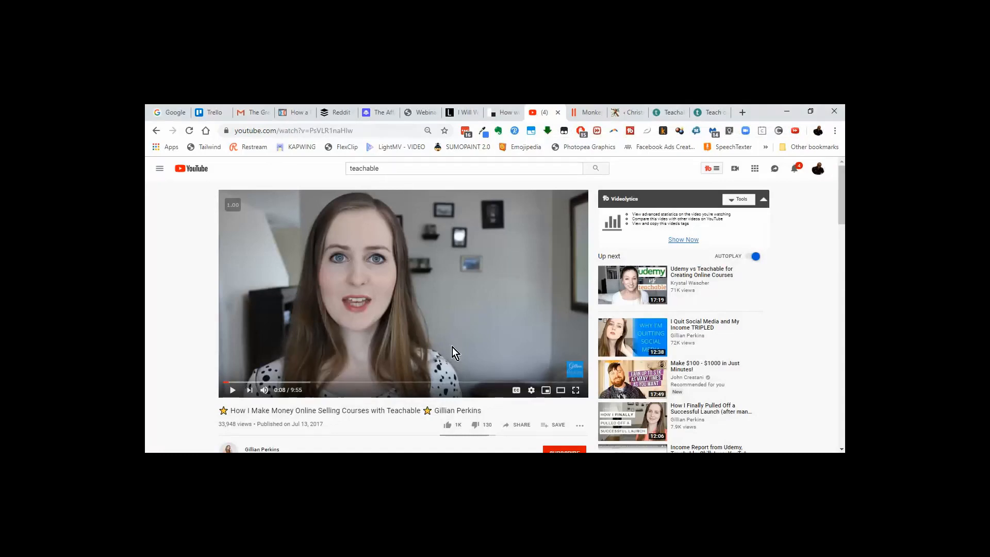
scroll(419, 407, "down", 2)
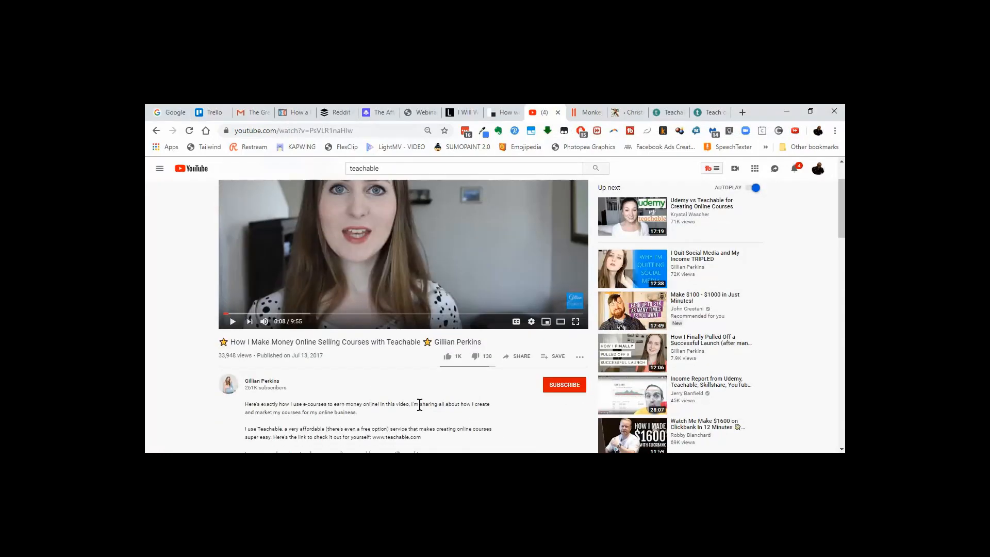
scroll(420, 404, "up", 2)
left_click(360, 130)
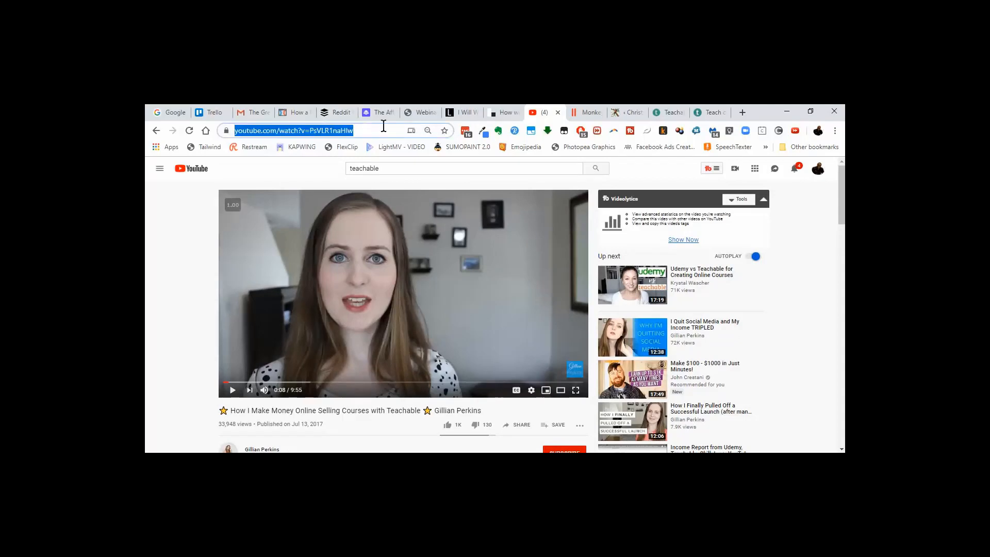
left_click(587, 113)
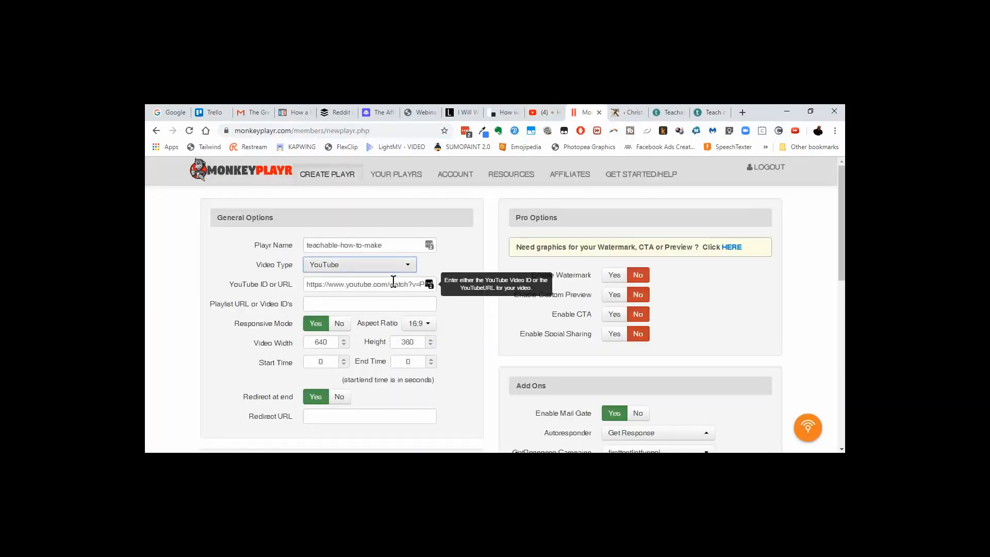
left_click(375, 287)
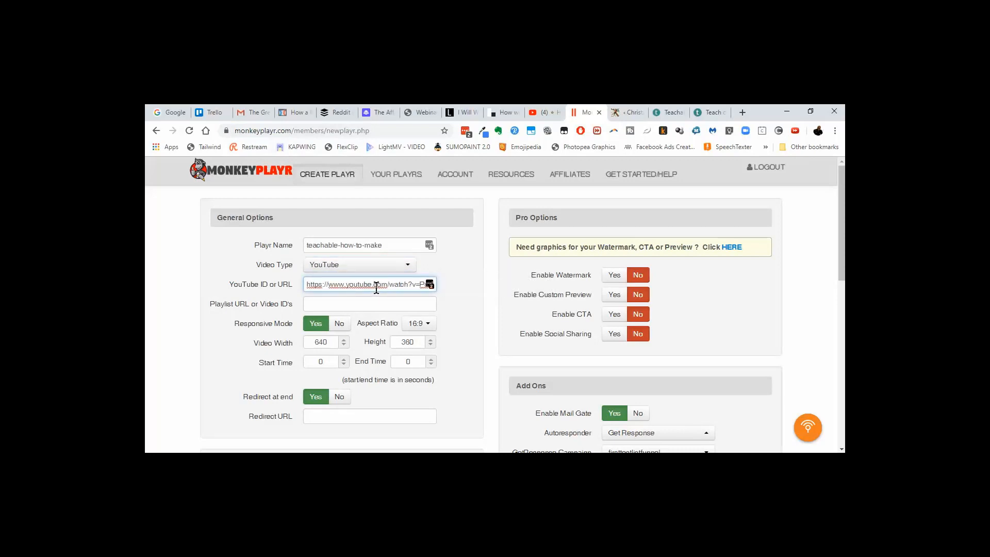
key("ctrl+a")
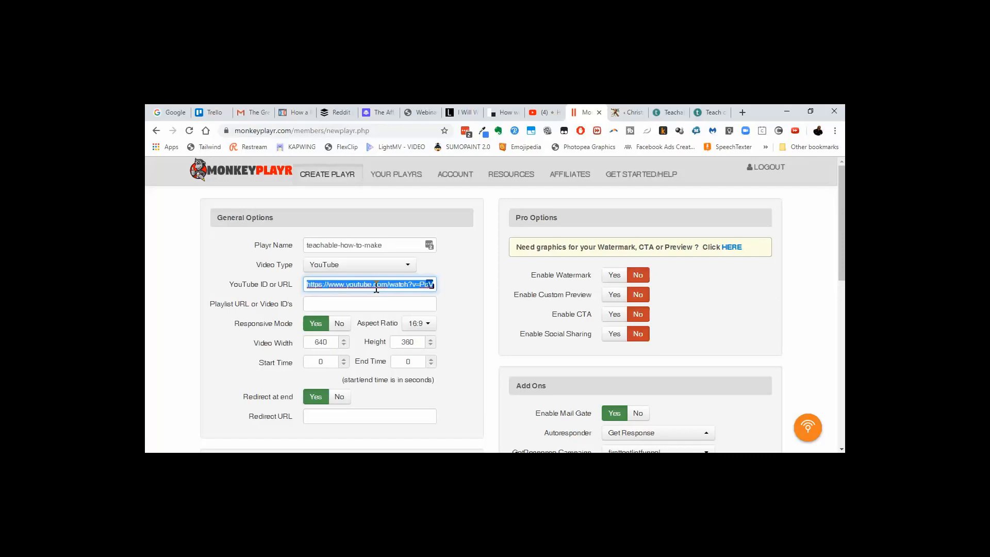
key("ctrl+v")
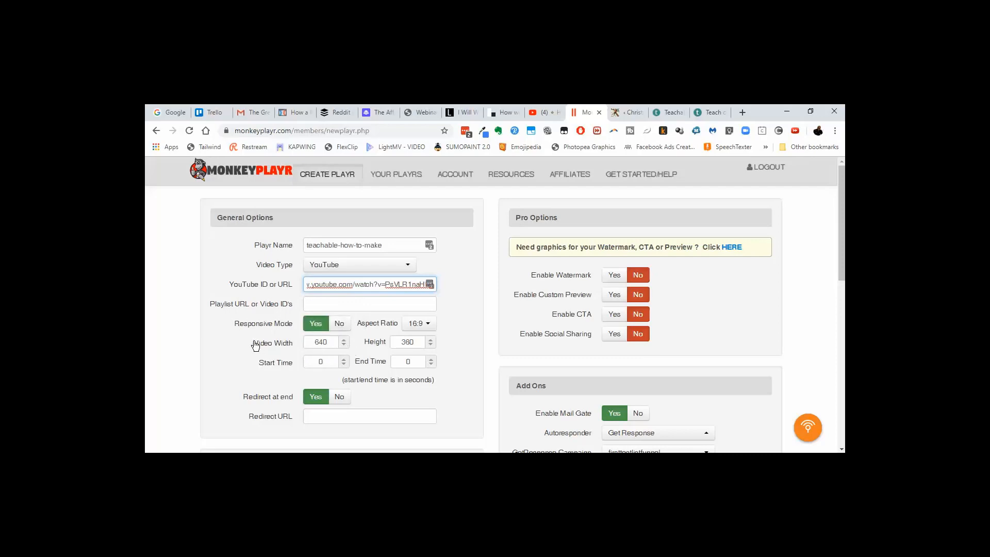
Step: Fill in the player's Redirect URL with the campaign URL copied from the Teachable partner dashboard
scroll(255, 345, "down", 1)
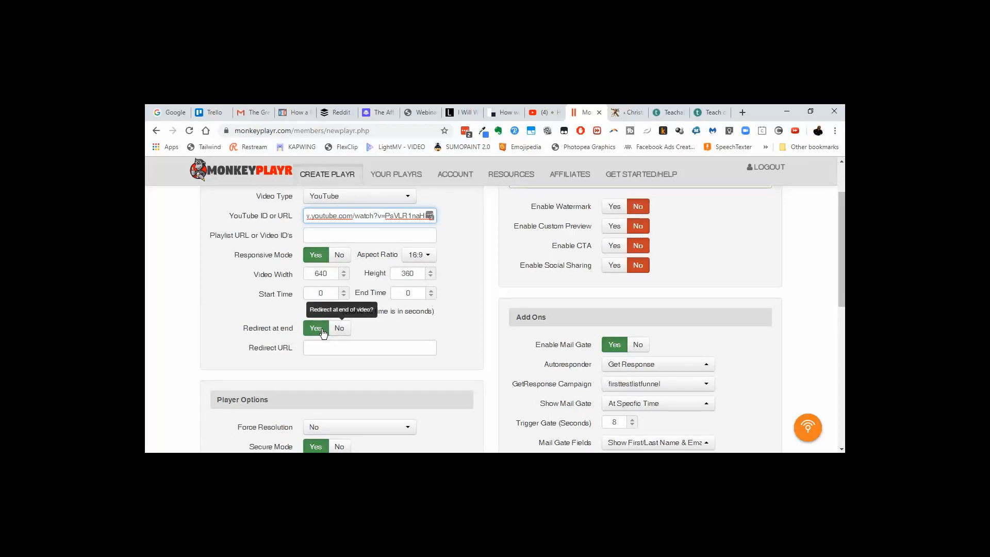
left_click(352, 351)
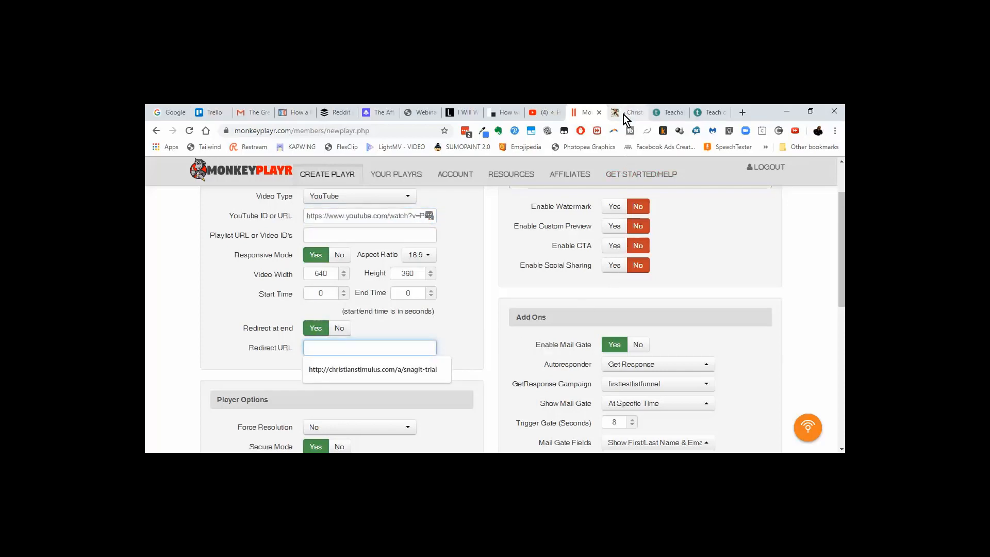
left_click(705, 113)
left_click(673, 112)
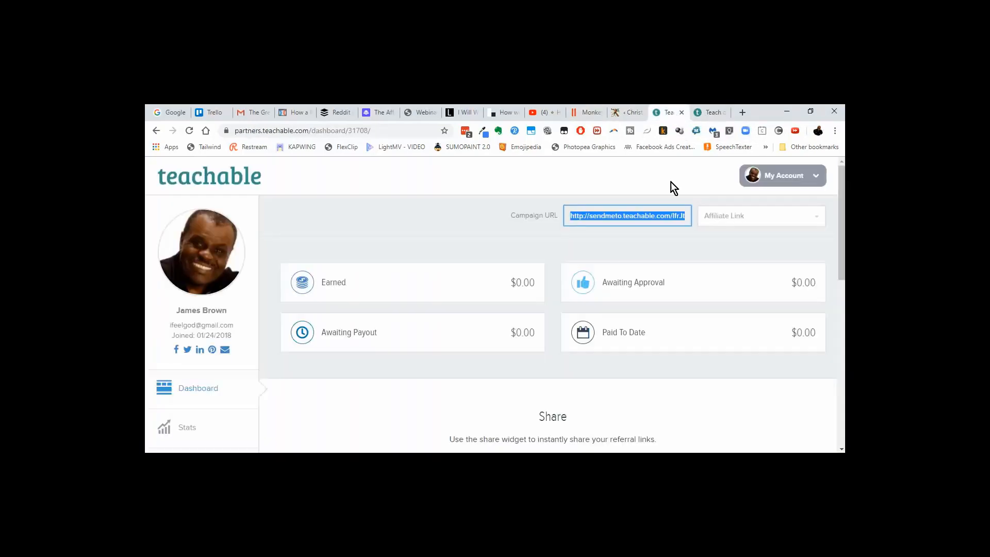
right_click(645, 216)
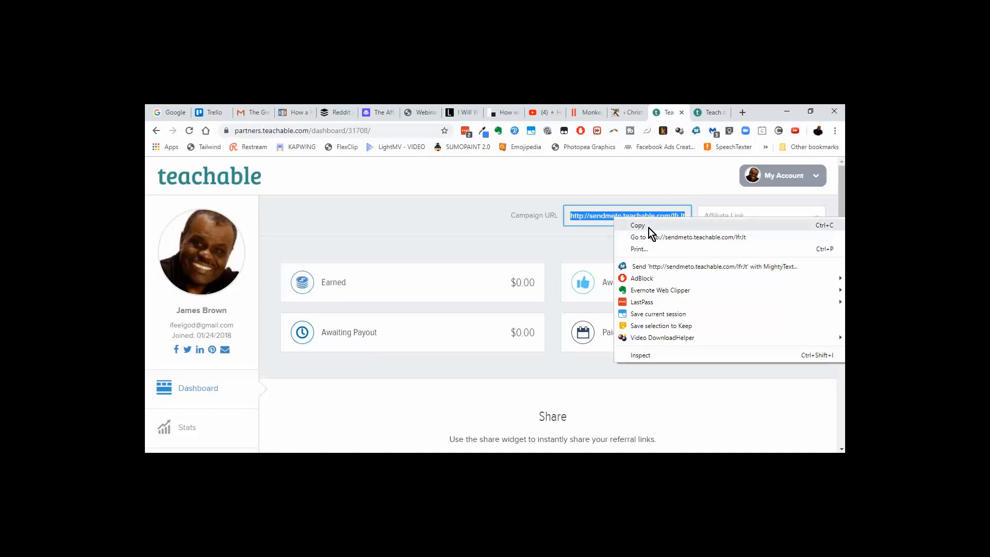
left_click(648, 227)
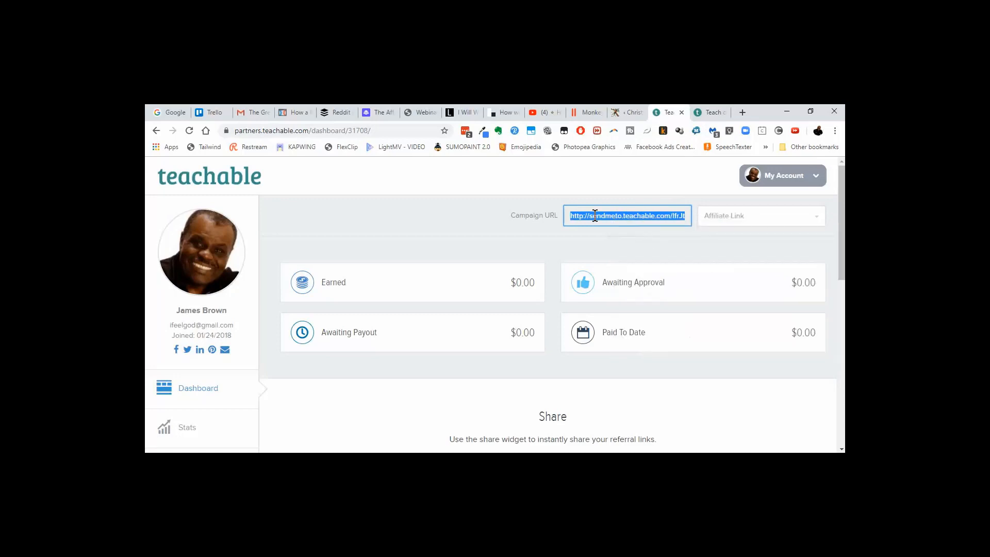
left_click(583, 113)
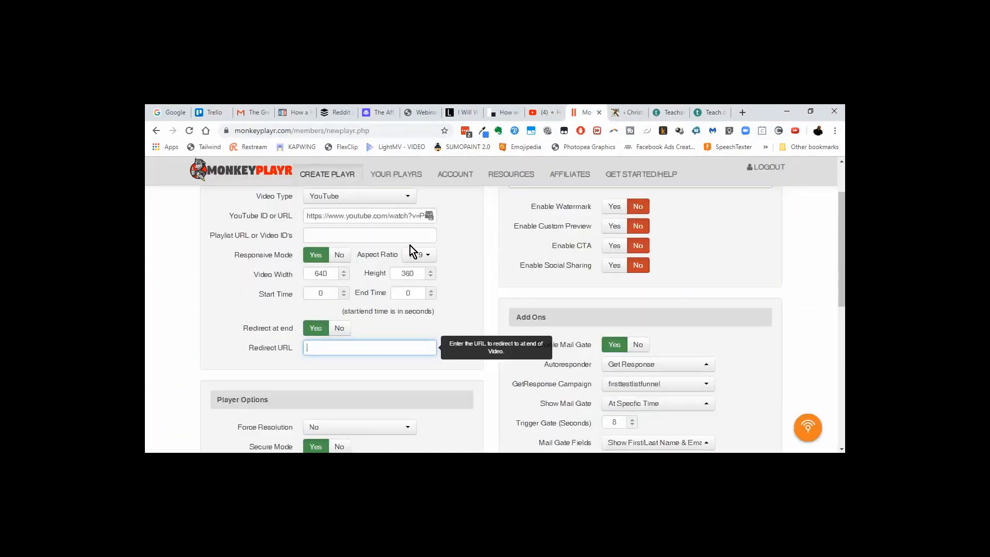
right_click(356, 348)
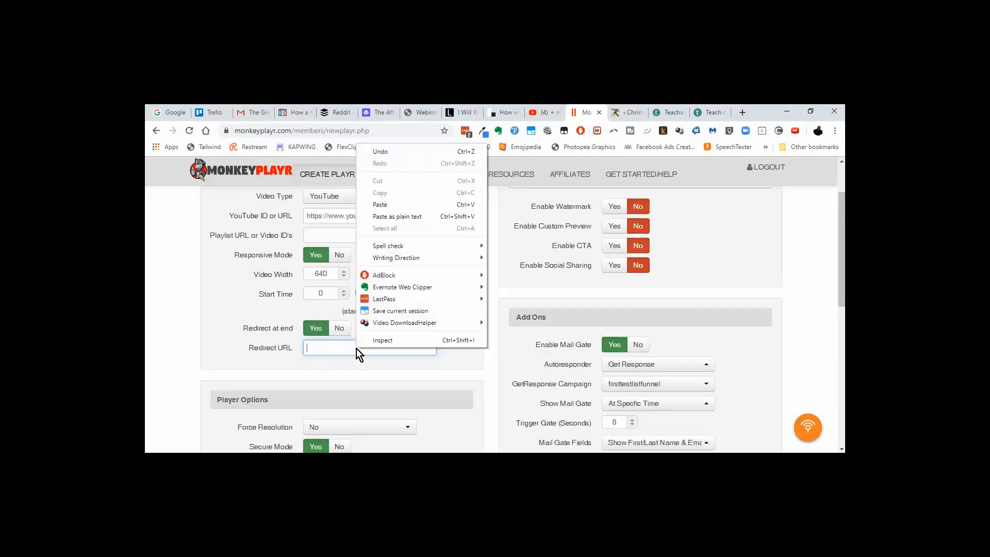
left_click(397, 217)
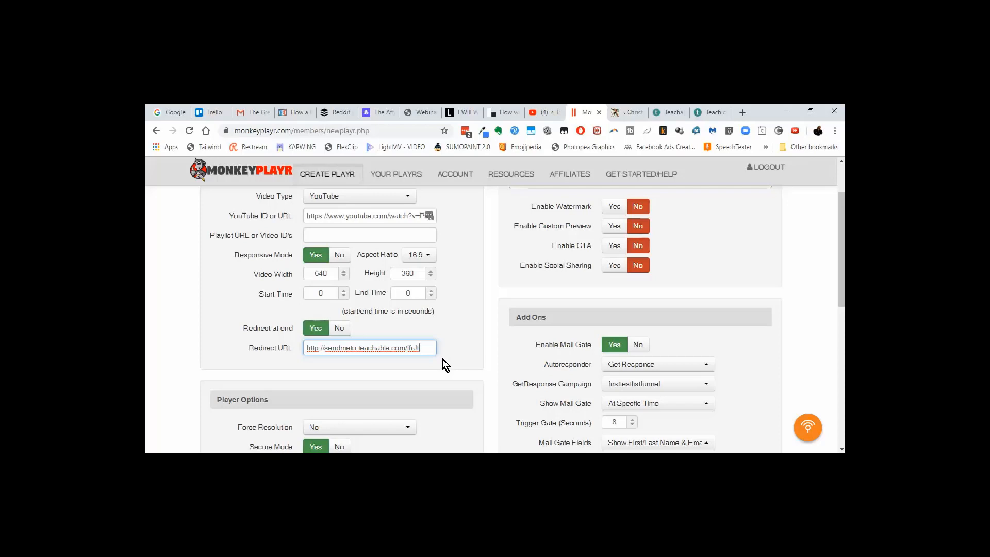
Step: Review the Player Options and the fields offered by social sharing, leaving social sharing disabled
scroll(443, 358, "down", 3)
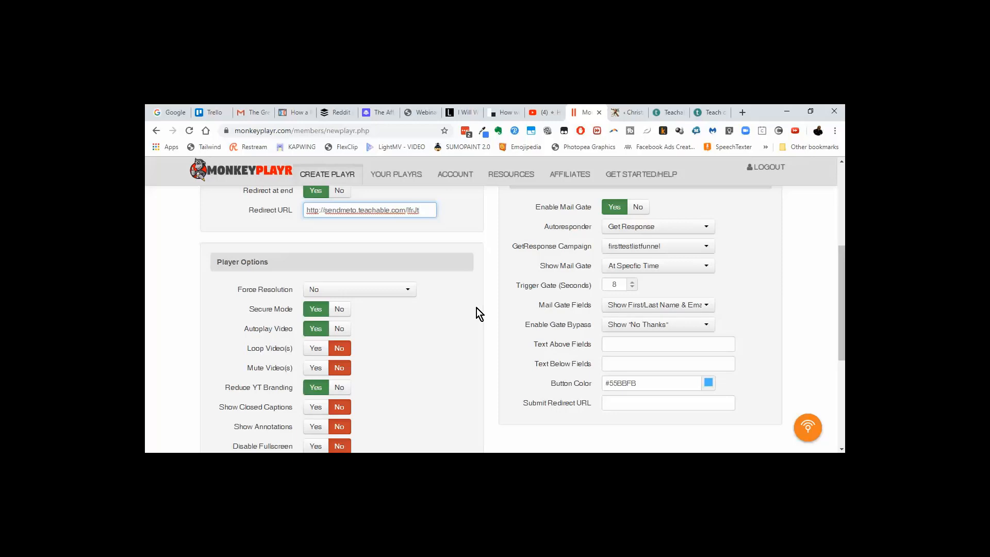
scroll(477, 308, "down", 2)
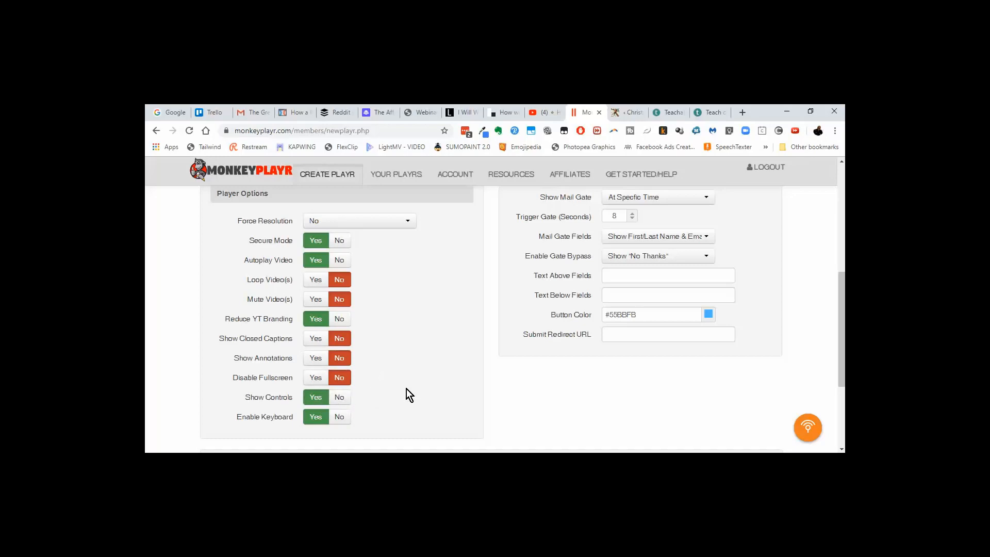
scroll(407, 389, "up", 3)
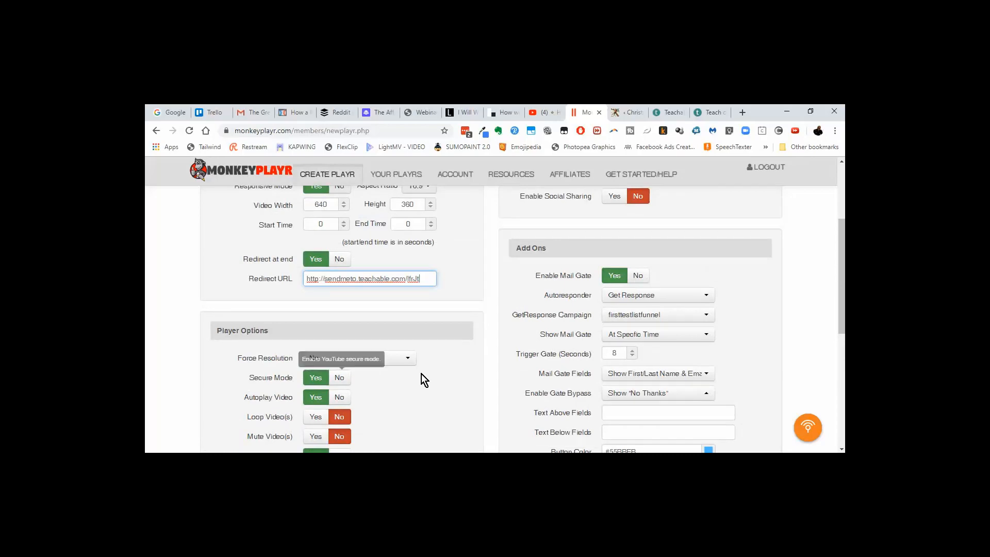
scroll(552, 310, "up", 3)
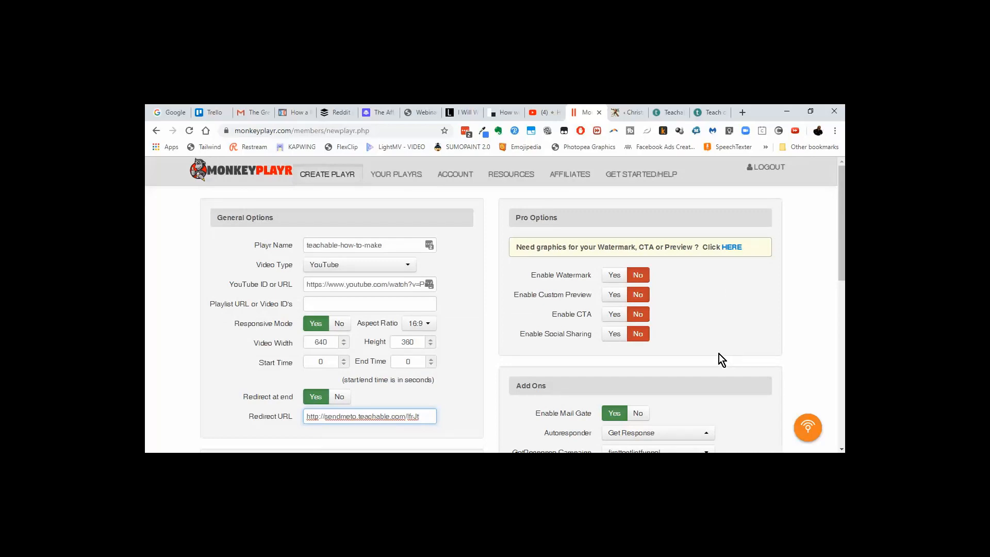
left_click(613, 335)
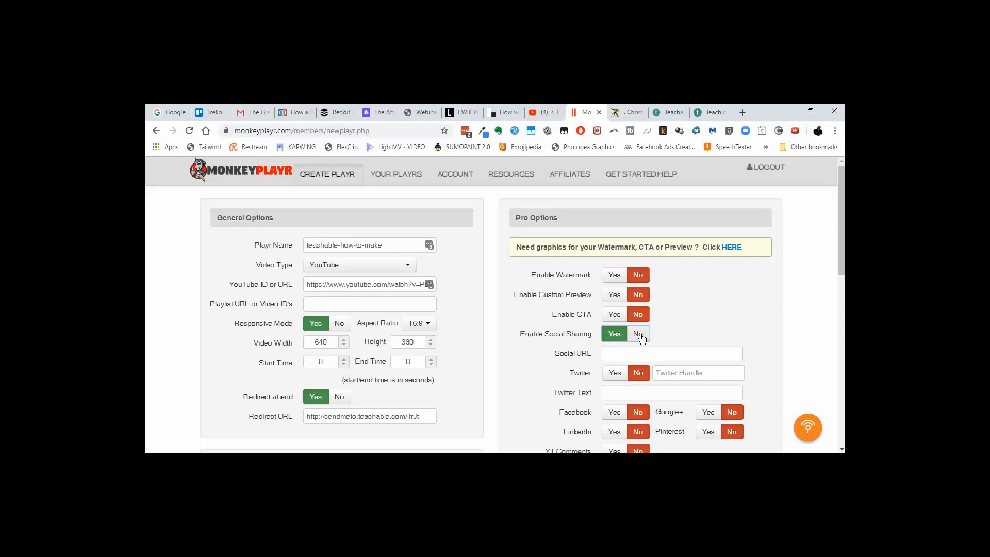
scroll(696, 343, "down", 2)
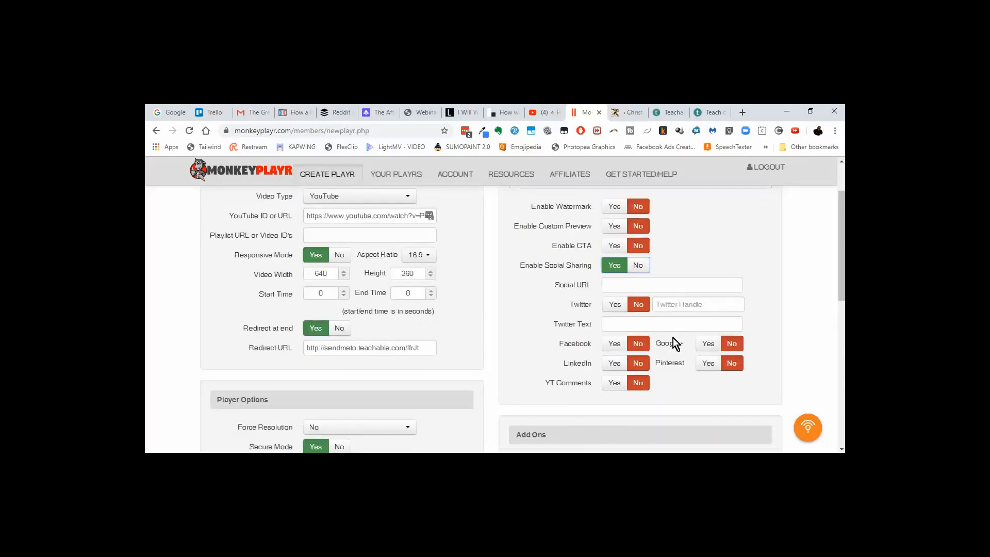
left_click(637, 266)
Step: Switch the mail gate off and back on, and check the available autoresponder services, keeping Get Response
scroll(732, 379, "down", 2)
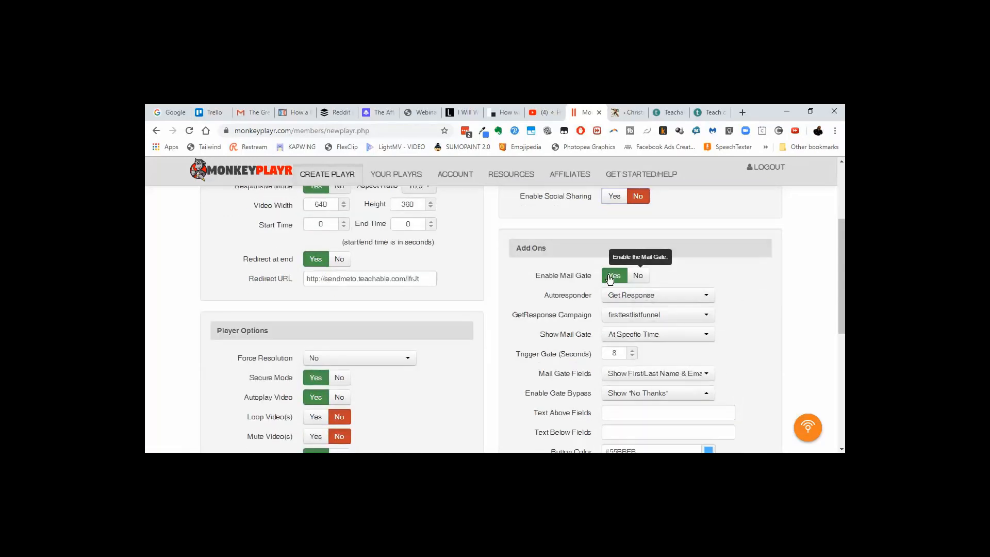
left_click(637, 275)
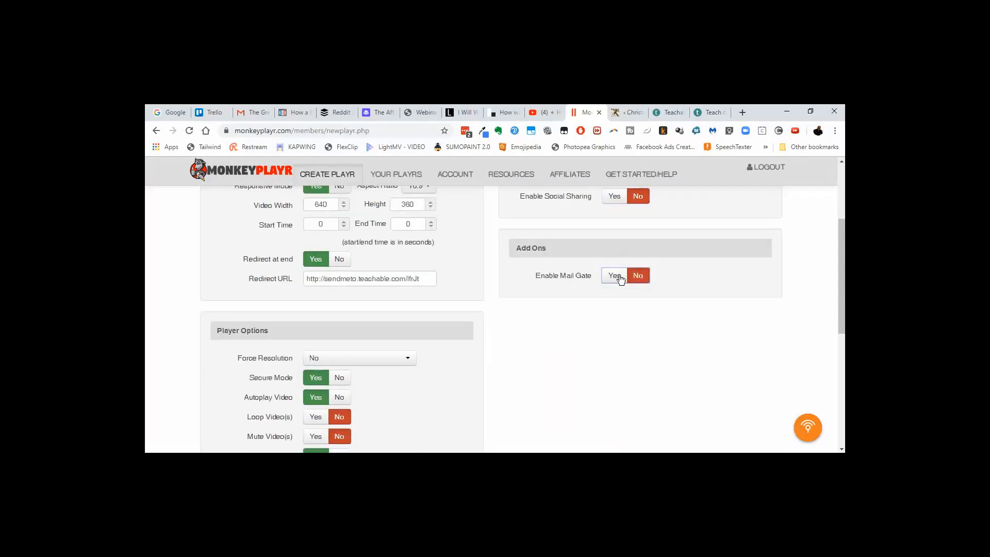
left_click(620, 278)
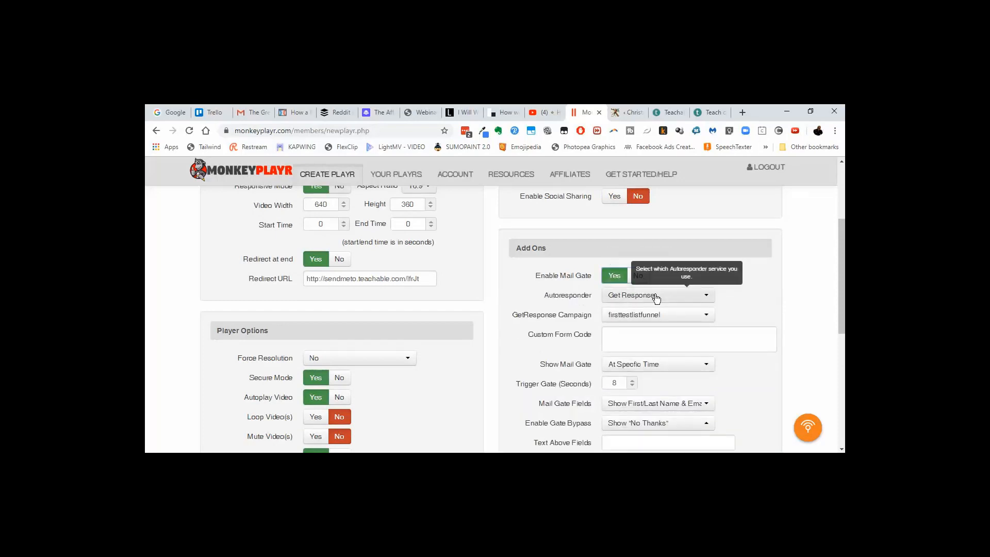
left_click(706, 298)
left_click(706, 298)
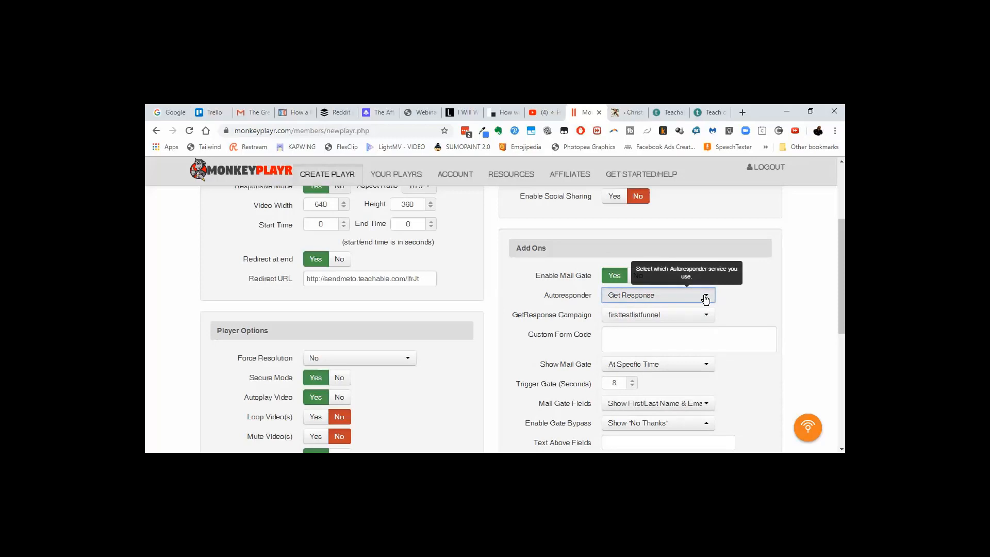
left_click(705, 298)
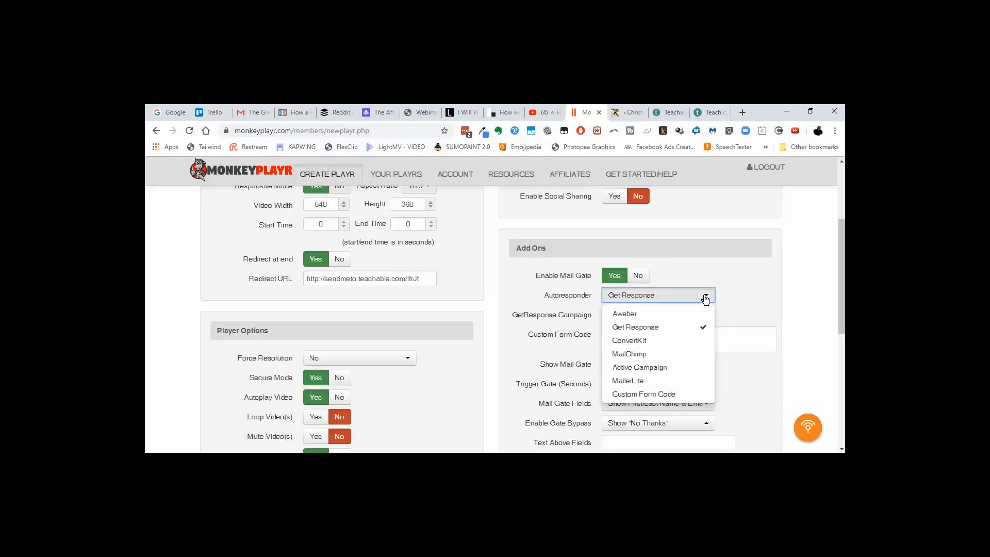
left_click(744, 302)
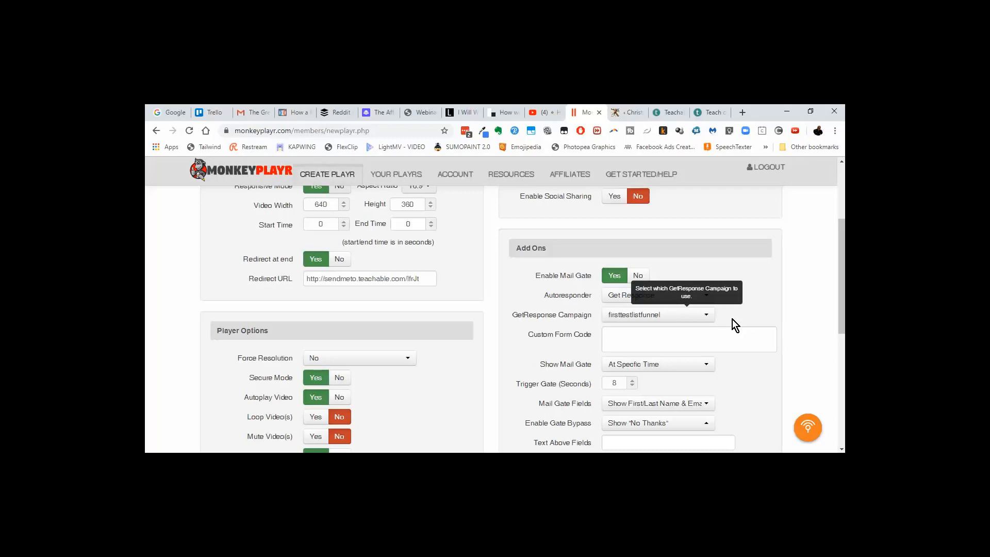
Step: Try a mail gate trigger time of 22 seconds and set it back to 8 seconds
scroll(732, 320, "down", 2)
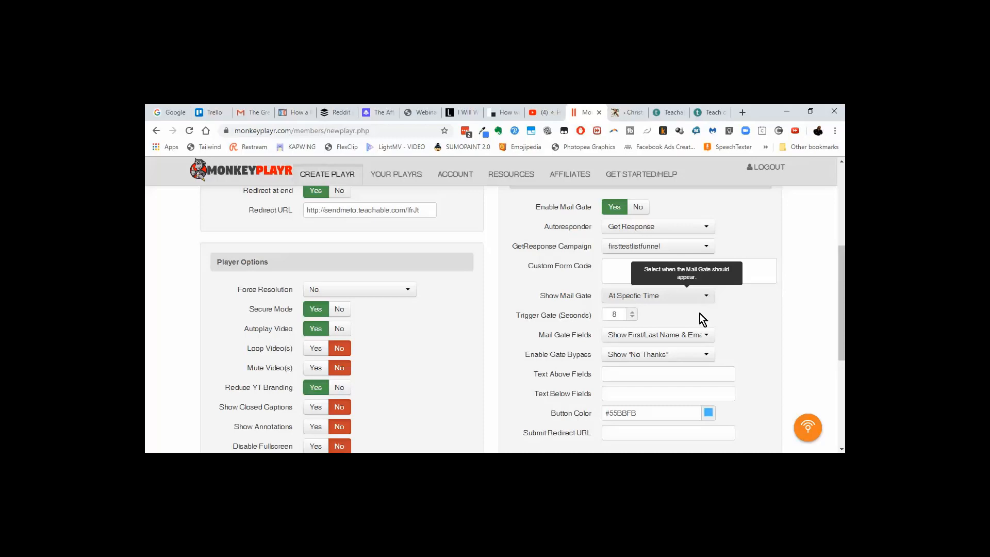
double_click(614, 314)
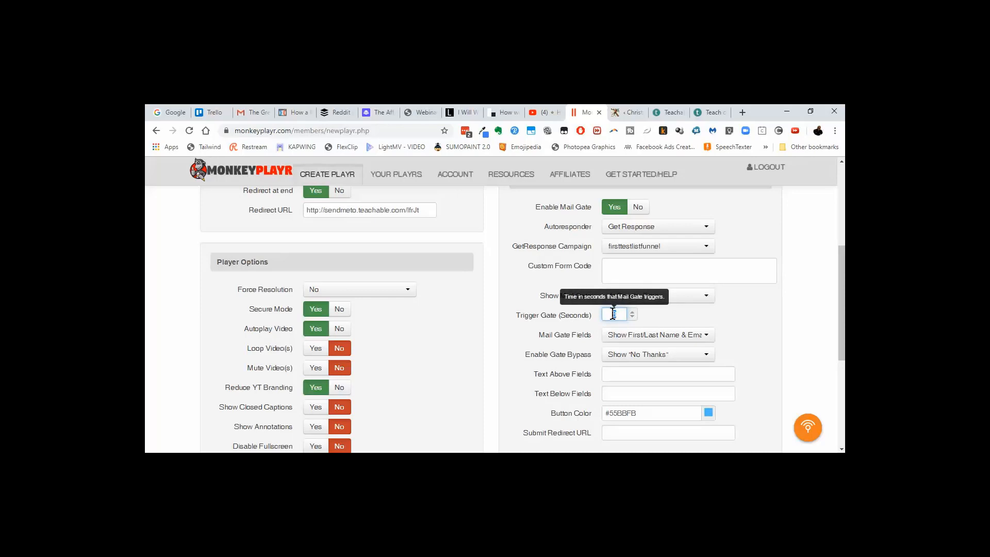
type("22")
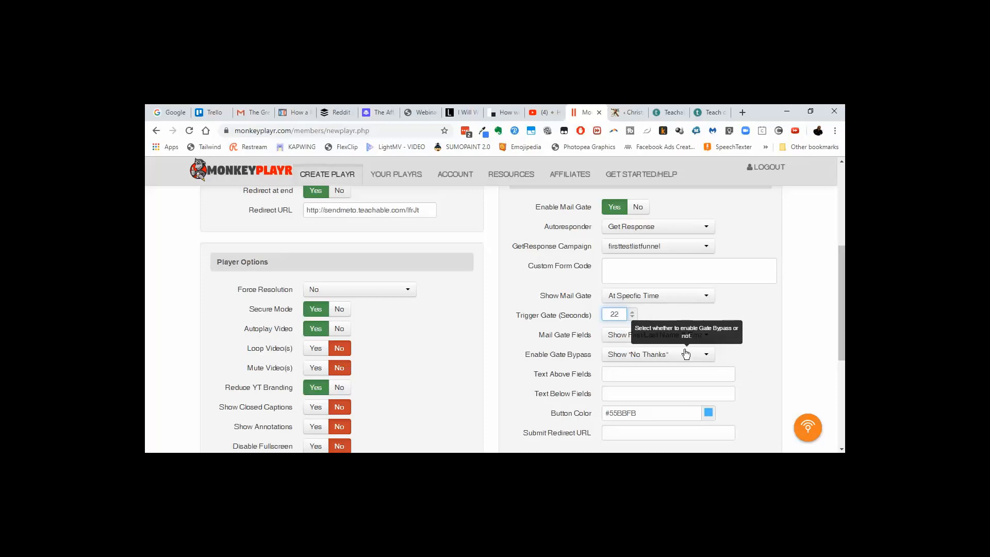
double_click(614, 314)
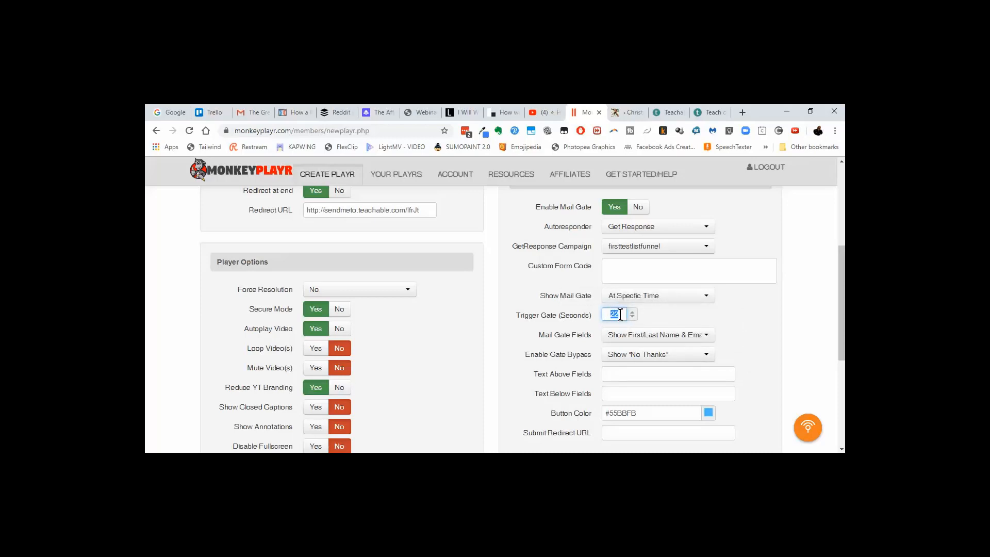
type("8")
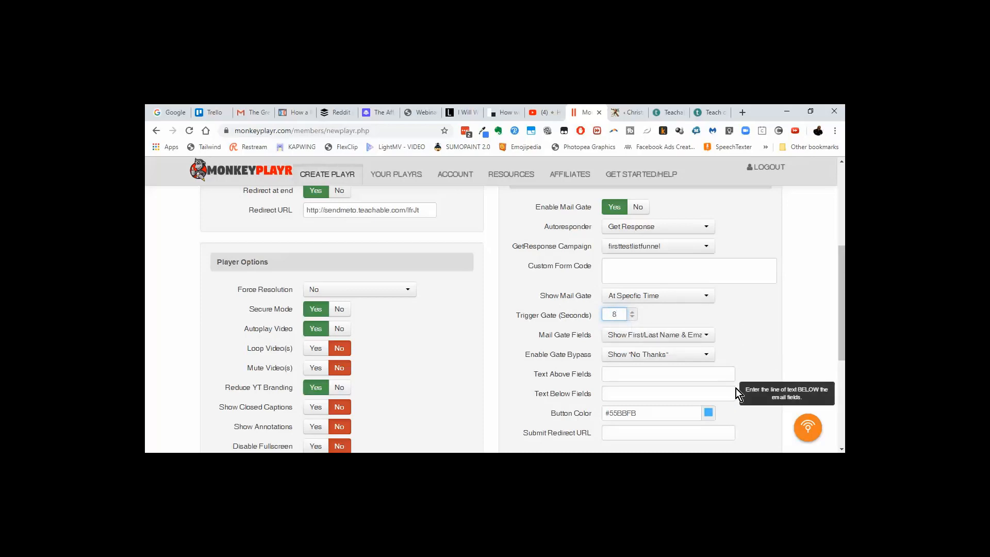
Step: Check the choices for Mail Gate Fields and Enable Gate Bypass, keeping the first/last name and email fields and the "No Thanks" bypass
left_click(706, 336)
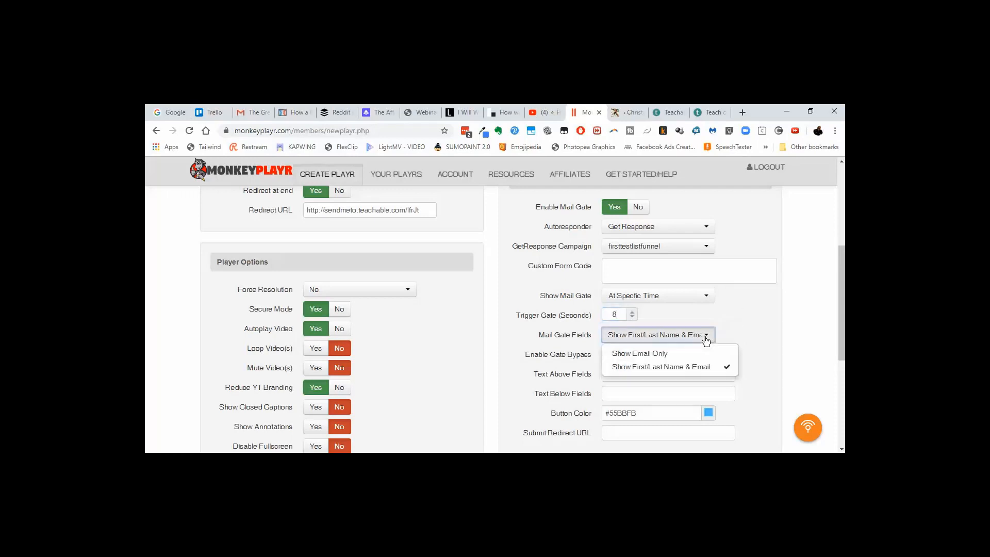
left_click(751, 339)
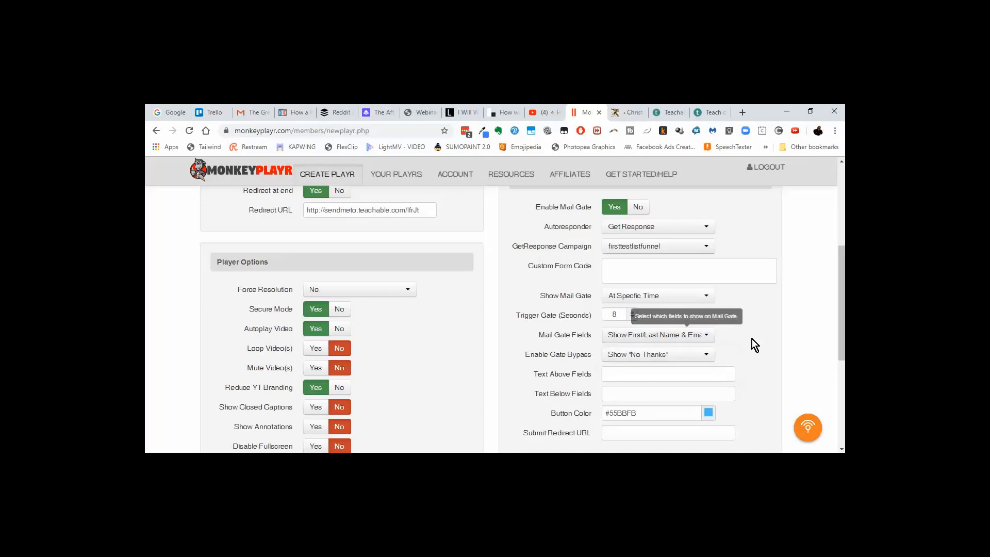
left_click(708, 358)
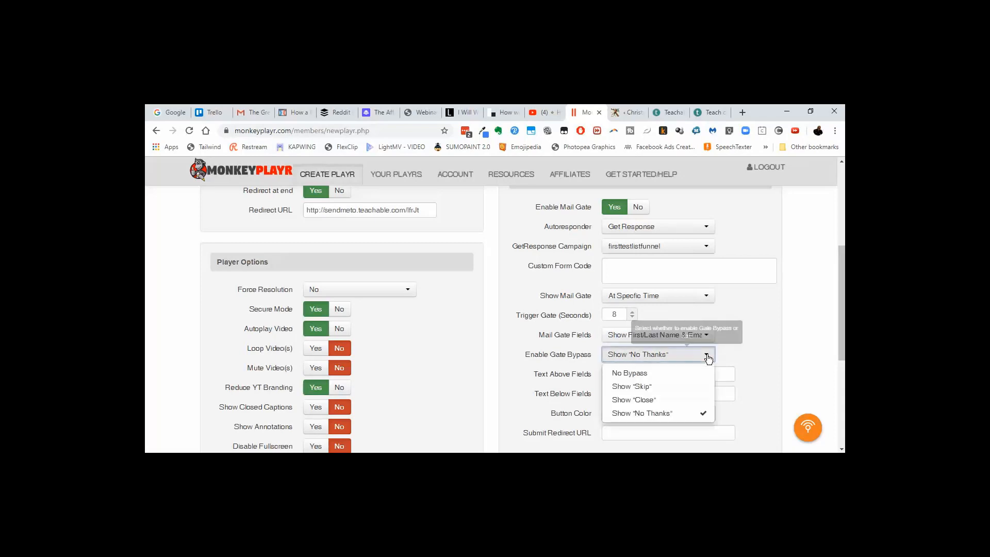
left_click(741, 367)
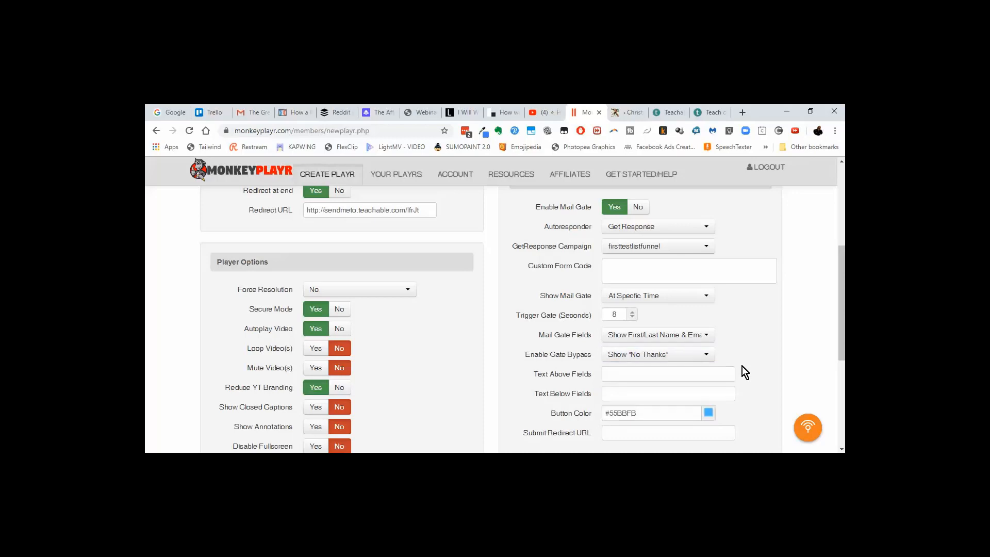
Step: Set the mail gate's bypass to Show "Close" and save the new player
scroll(744, 415, "down", 1)
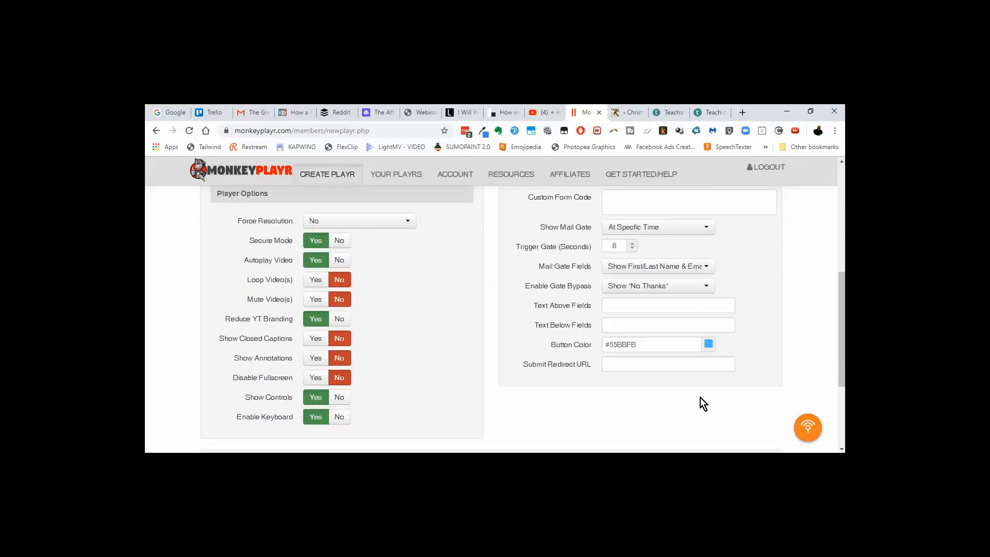
mouse_move(642, 373)
scroll(666, 398, "down", 3)
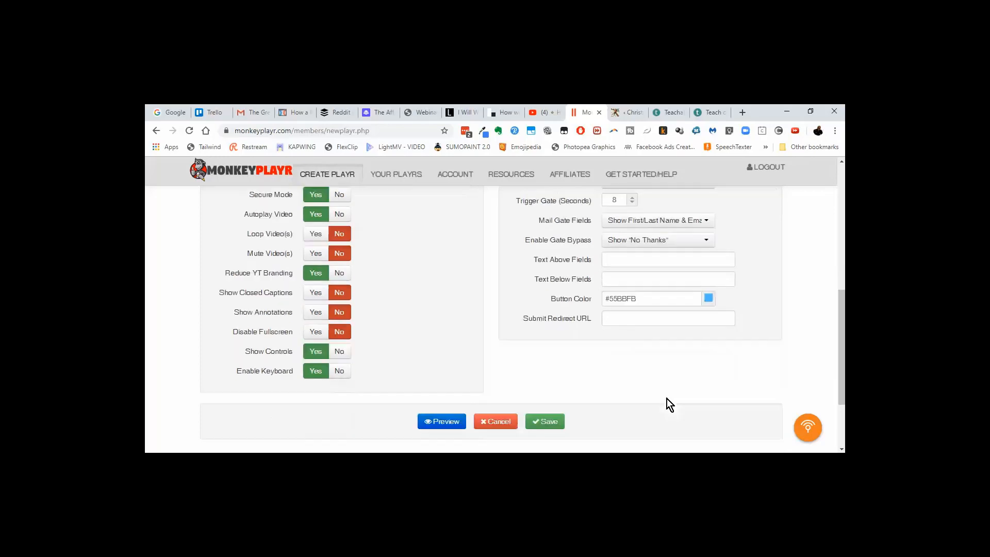
scroll(666, 398, "up", 1)
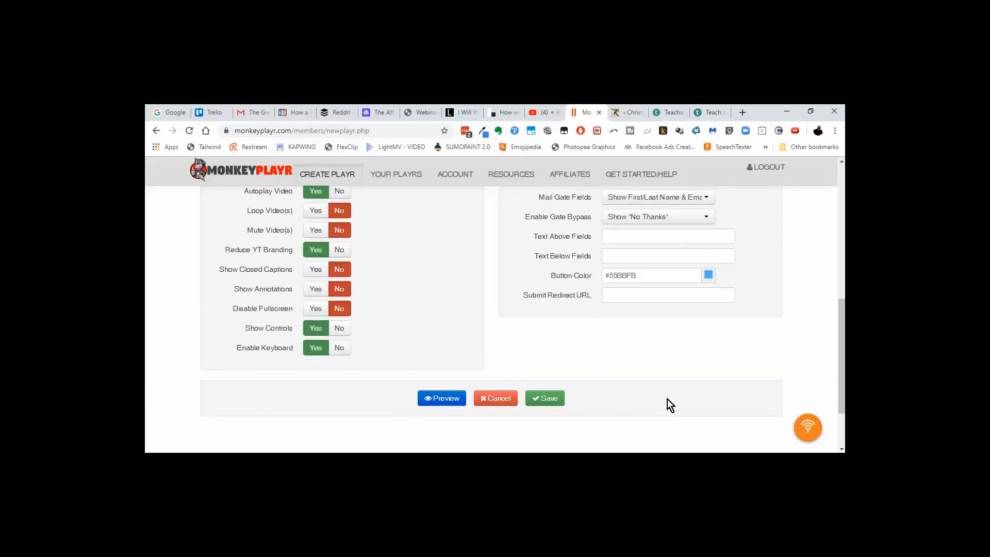
scroll(620, 363, "up", 6)
scroll(620, 363, "down", 8)
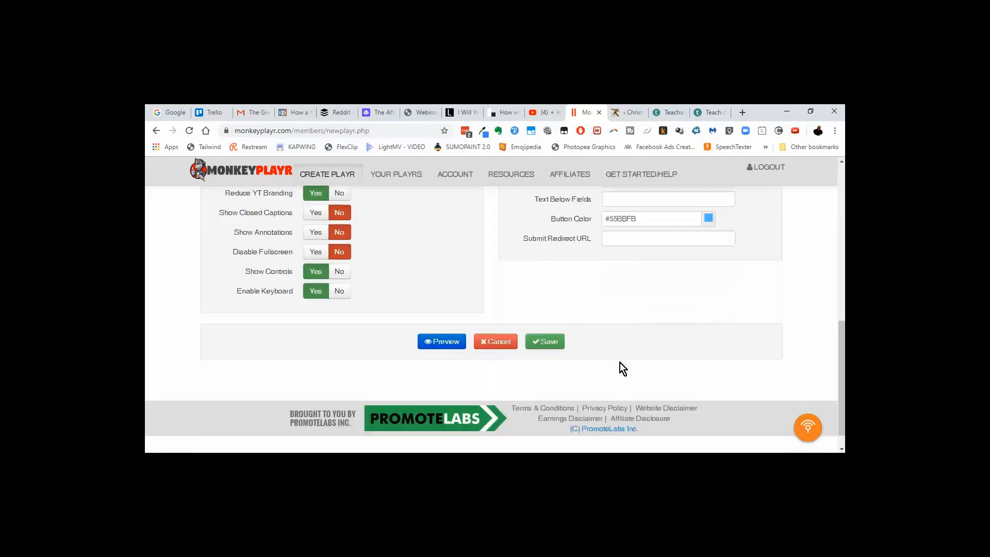
left_click(546, 336)
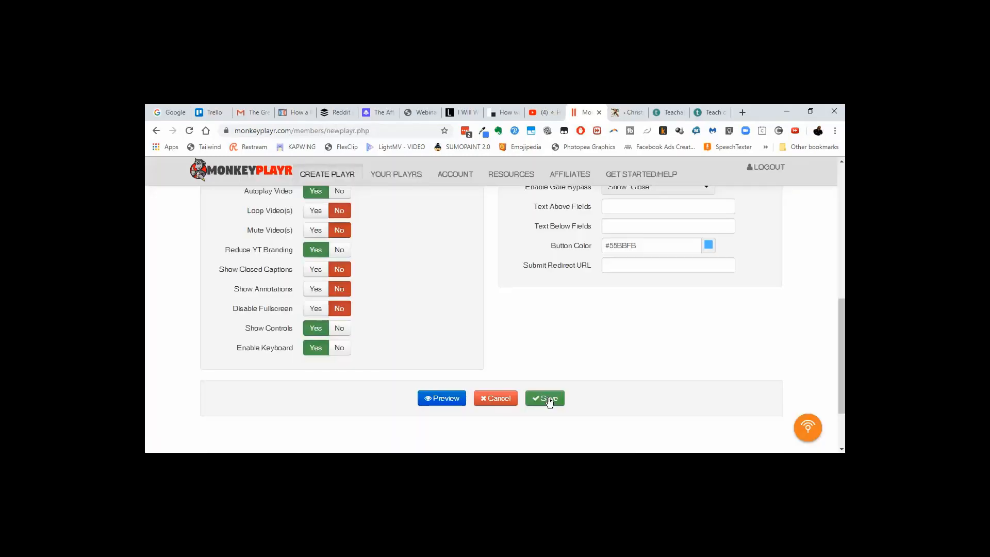
left_click(548, 400)
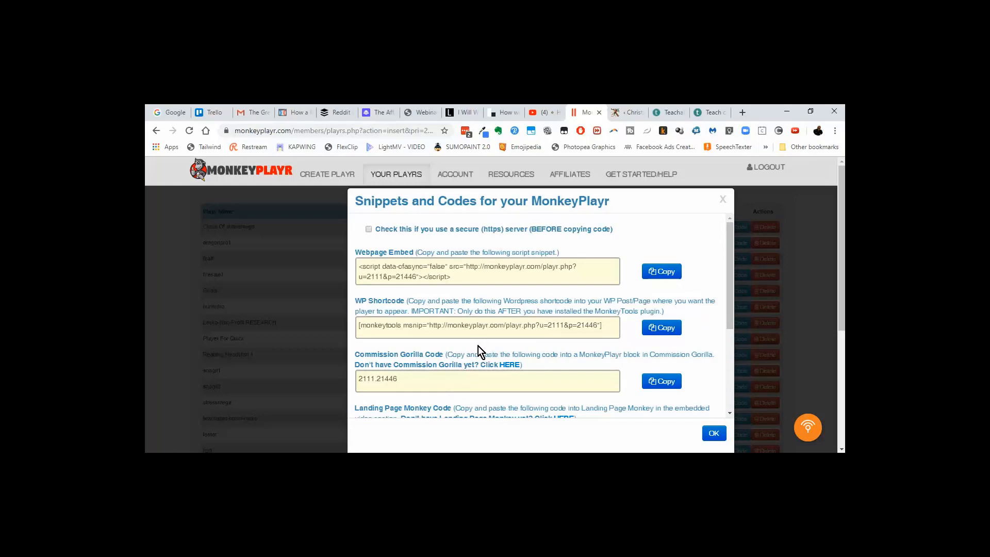
Step: Look through the player's embed snippets and copy the Advanced Iframe Code for responsive players
scroll(478, 345, "down", 3)
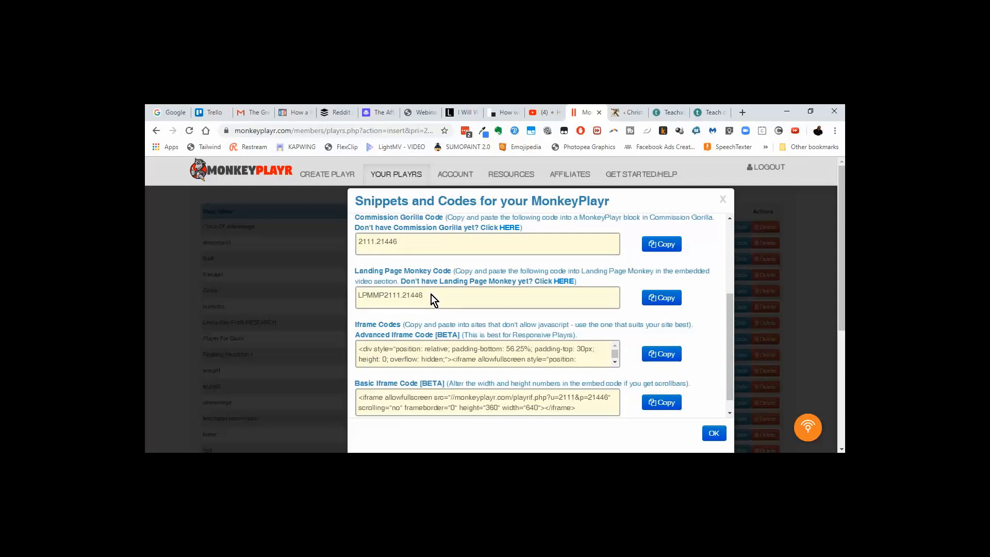
scroll(446, 311, "up", 3)
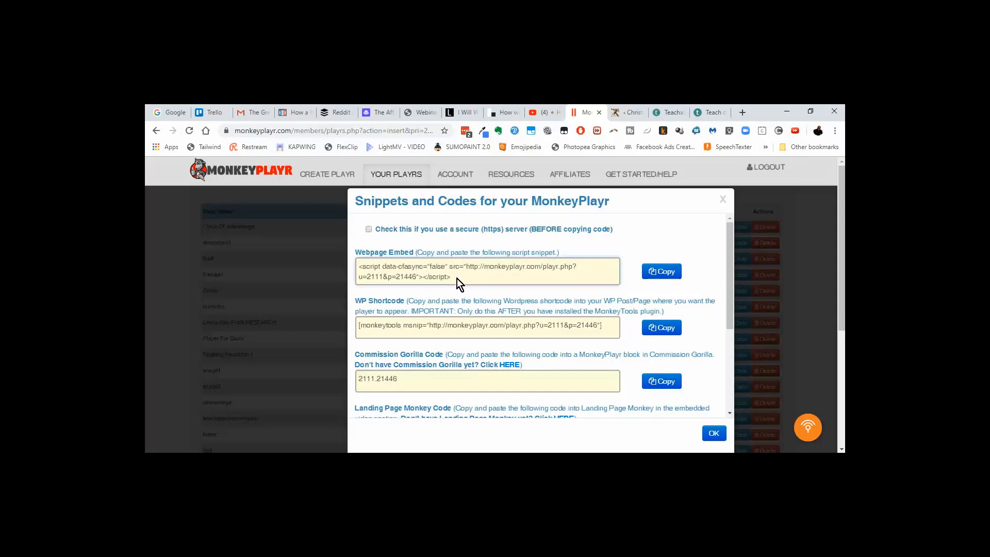
scroll(457, 279, "down", 3)
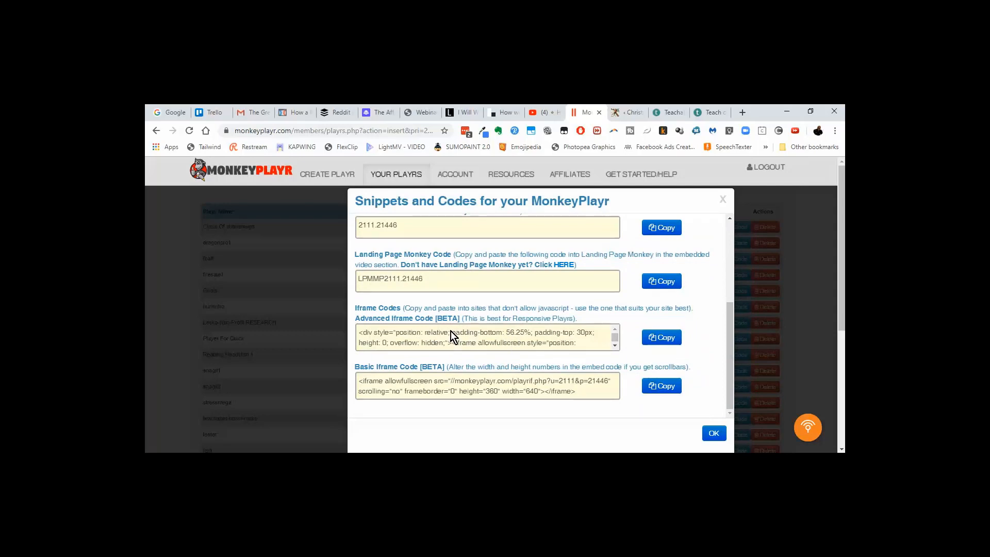
left_click(664, 341)
scroll(633, 336, "up", 3)
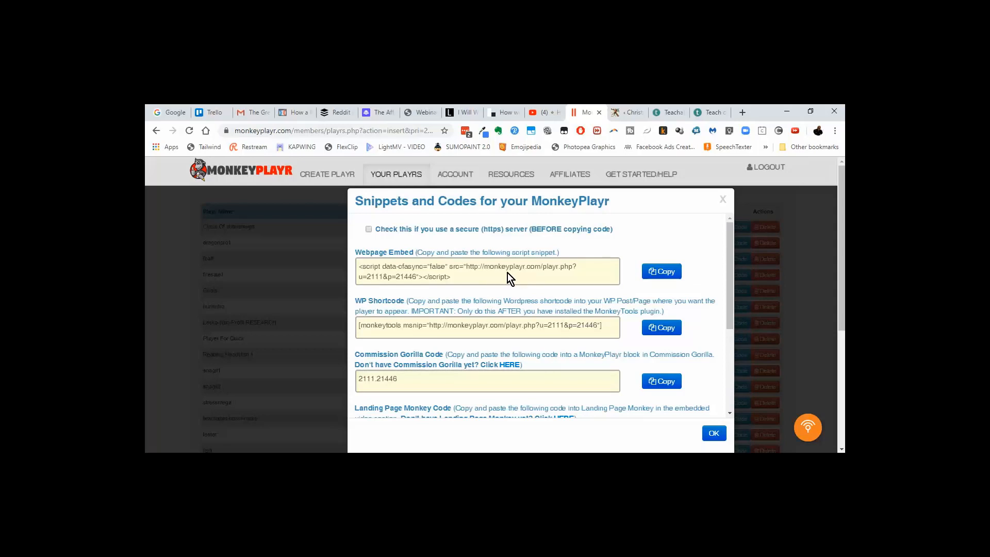
scroll(507, 273, "down", 3)
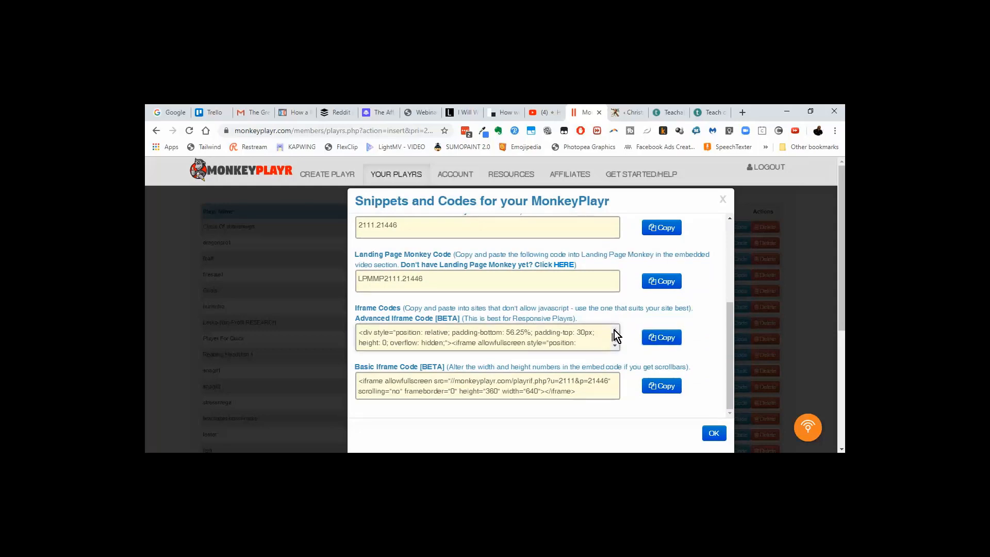
left_click(669, 344)
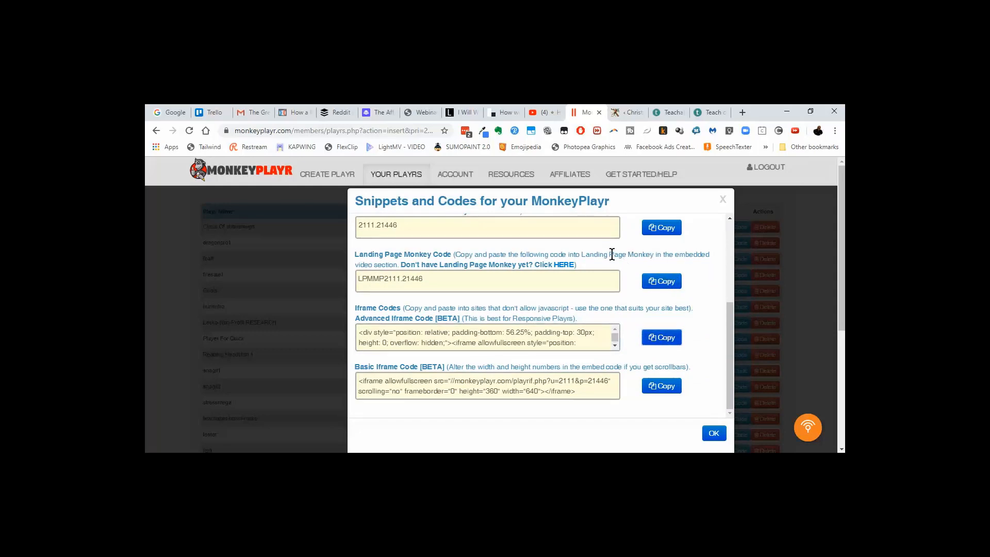
Step: Switch to the InstaBuilder landing page and open the settings of its video placeholder
left_click(626, 112)
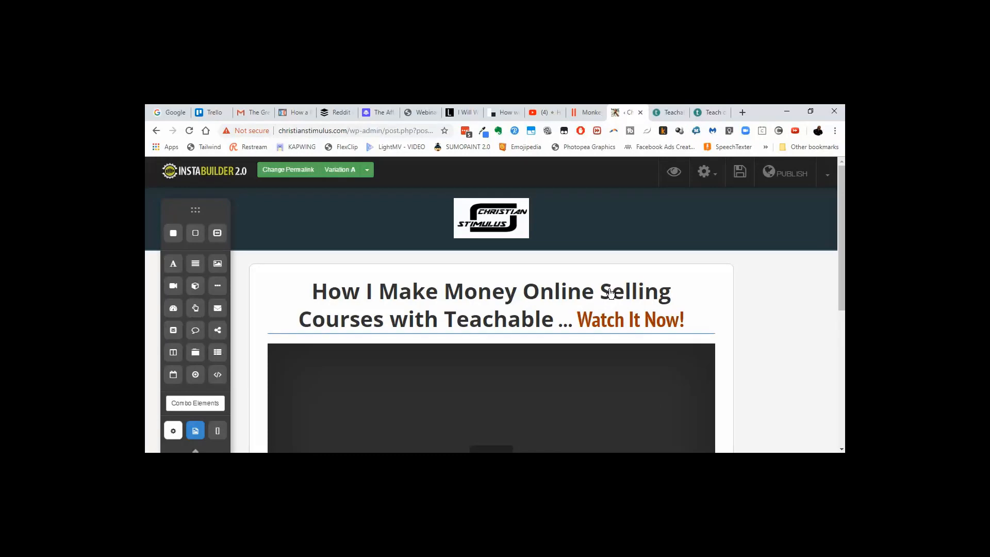
scroll(610, 293, "down", 4)
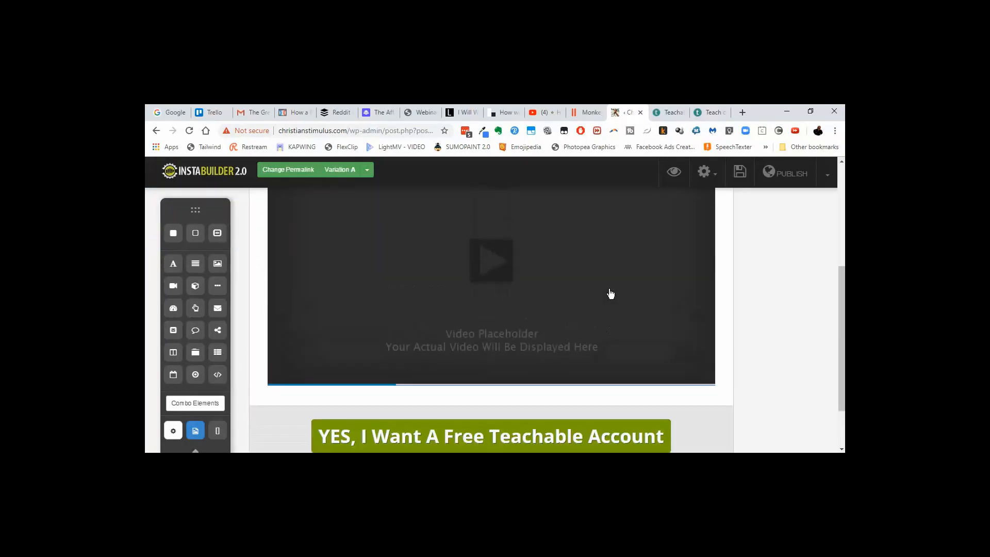
scroll(603, 292, "up", 2)
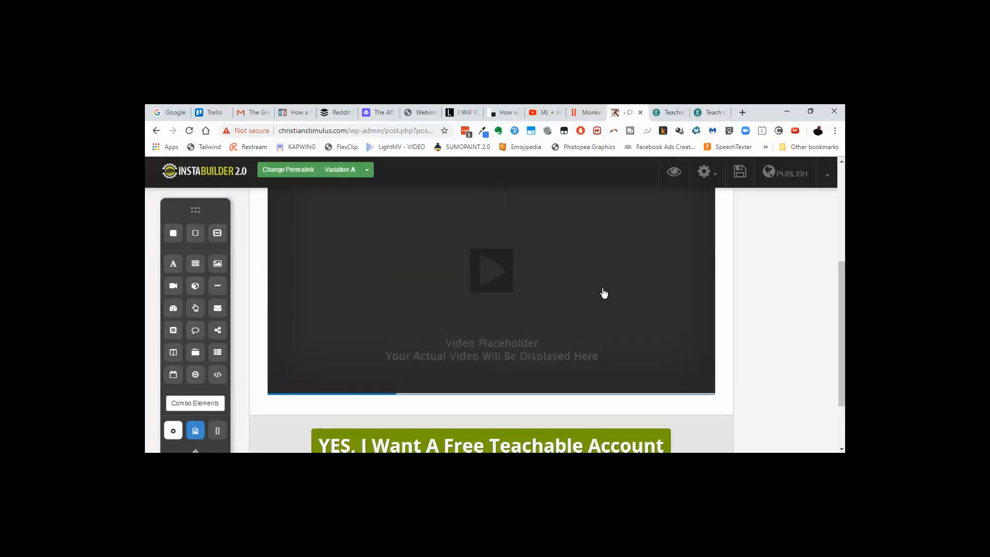
left_click(542, 323)
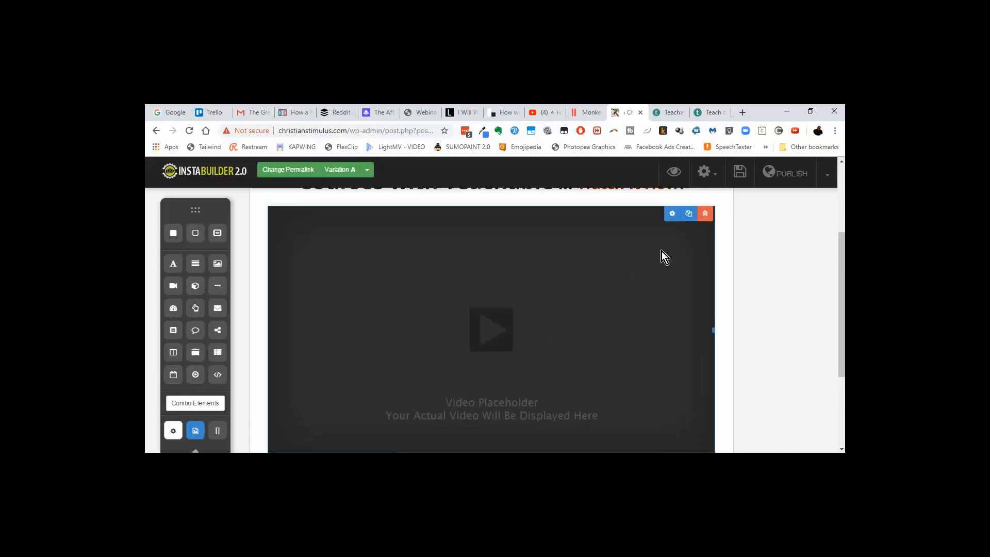
left_click(672, 214)
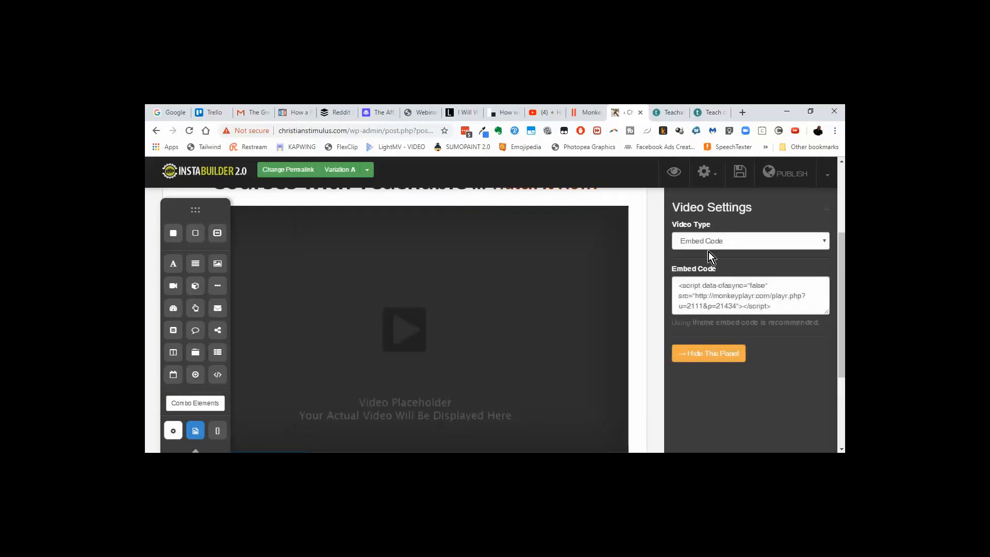
Step: Clear the existing script from the video's embed code, leaving it empty
left_click(680, 289)
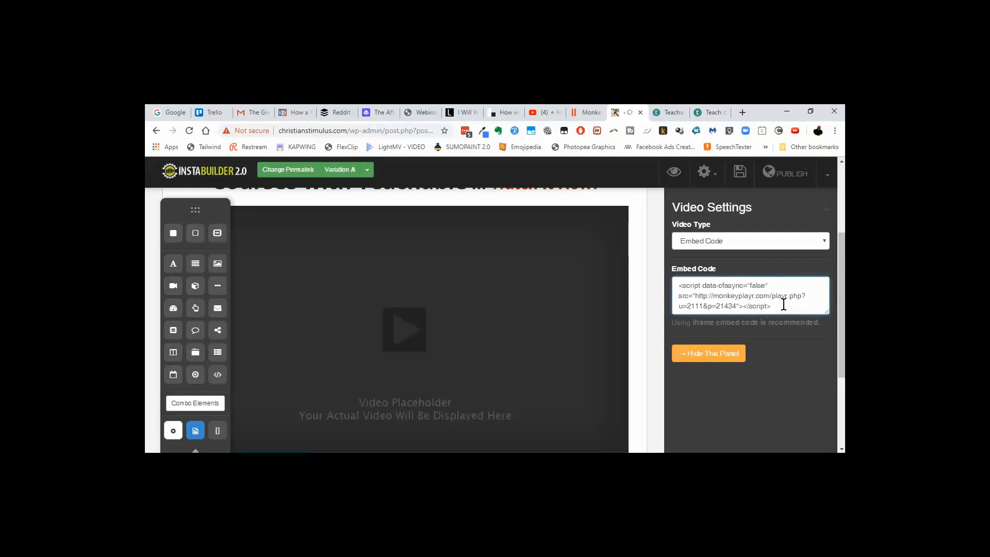
key("ctrl+a")
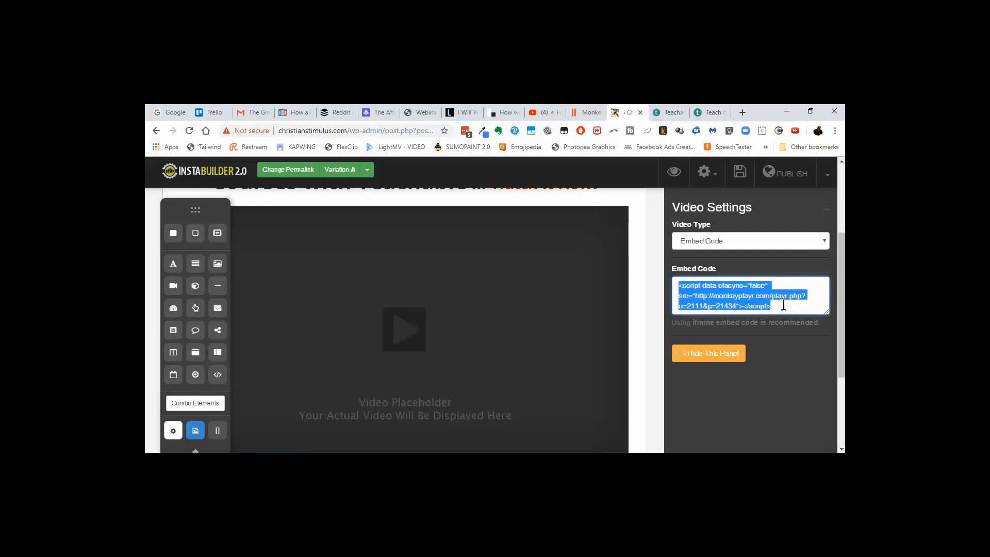
key("ctrl+v")
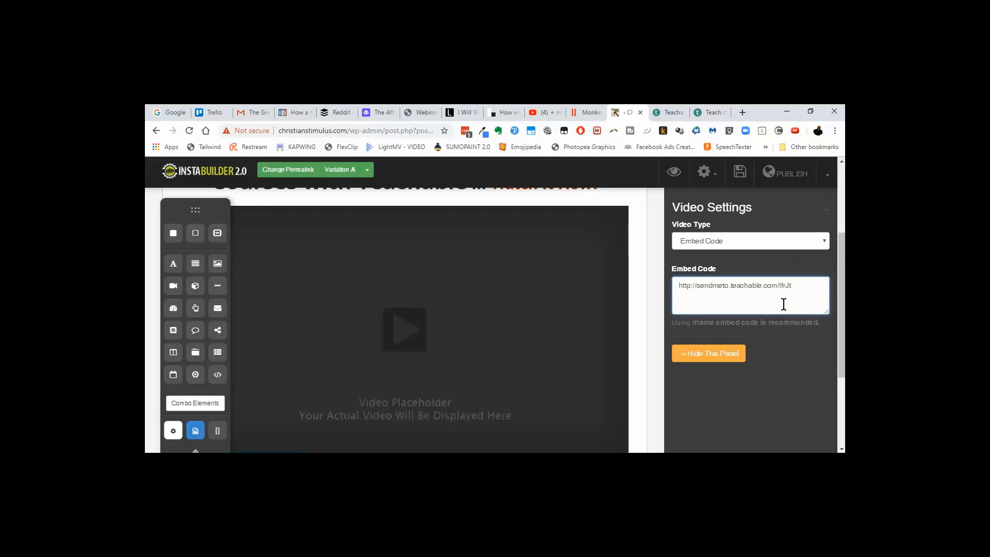
left_click_drag(797, 285, 672, 283)
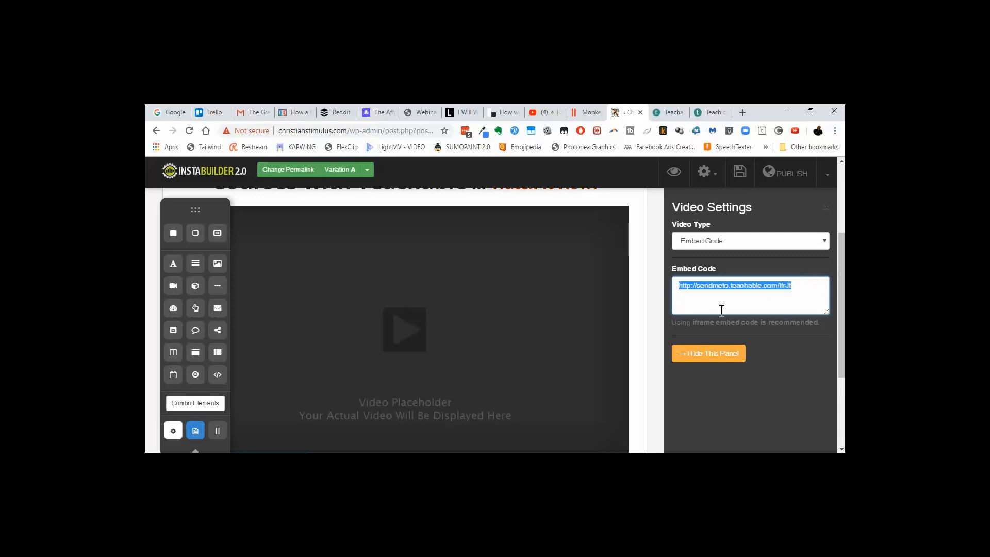
key("ctrl+x")
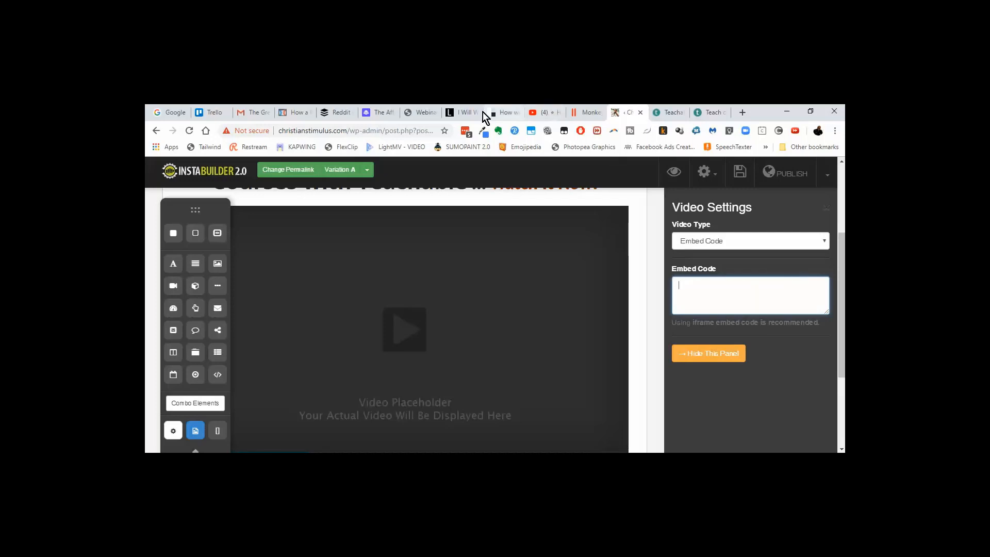
Step: Return to the MonkeyPlayr snippets and copy the Webpage Embed script of the new player
left_click(586, 115)
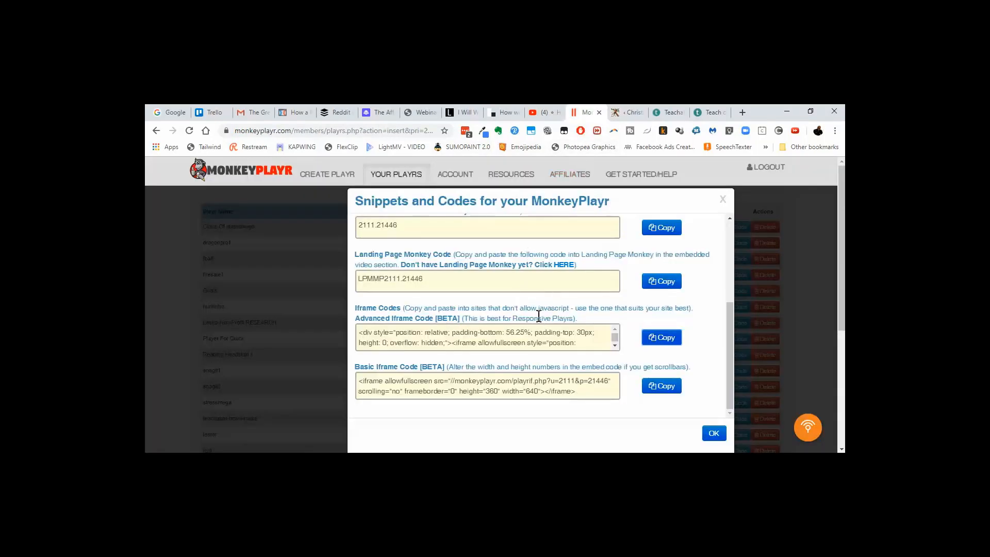
scroll(539, 315, "up", 5)
left_click_drag(454, 279, 392, 266)
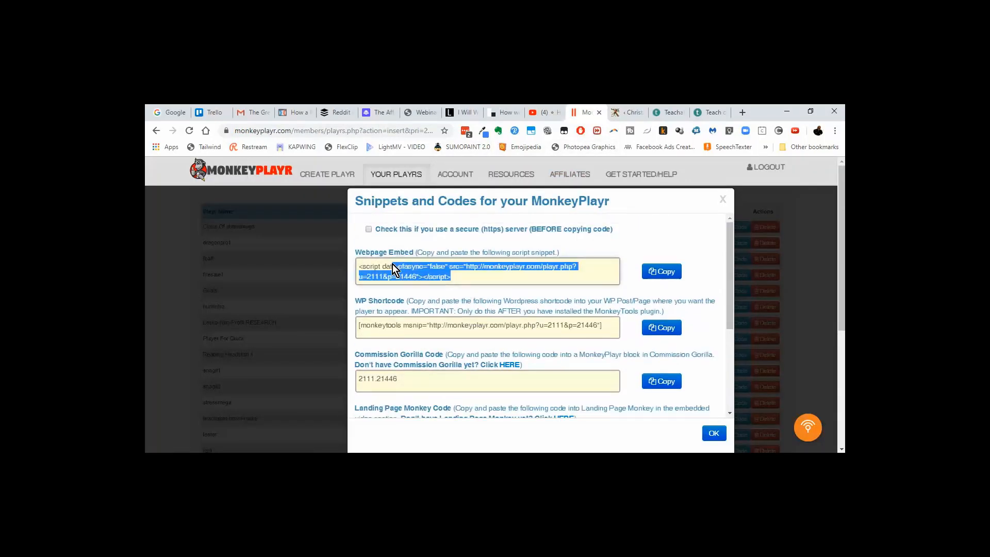
right_click(383, 267)
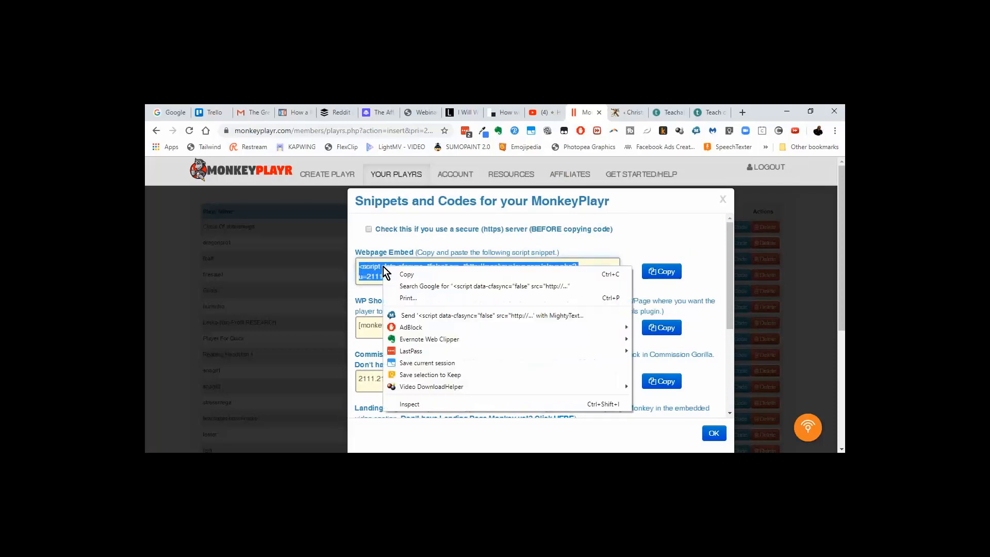
left_click(394, 273)
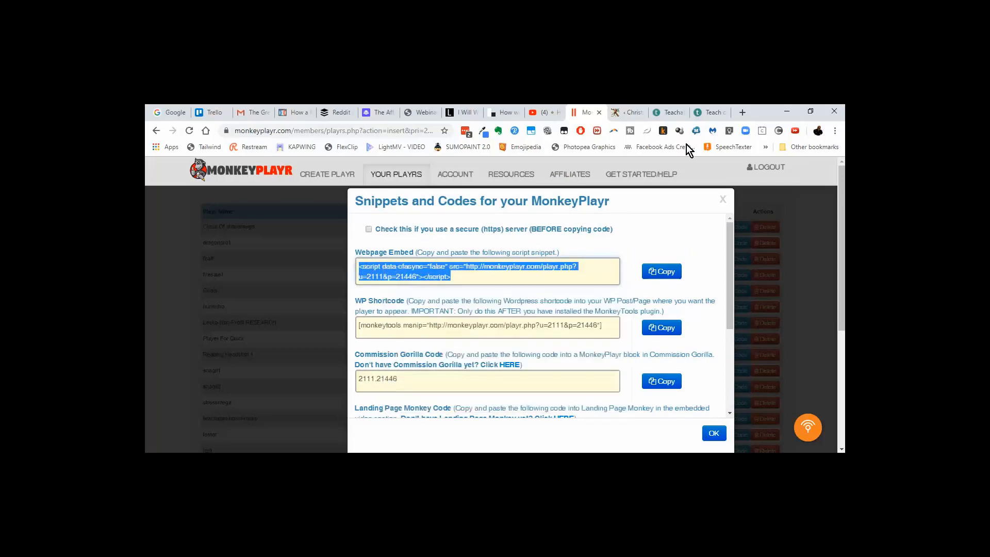
Step: Paste the copied MonkeyPlayr script as the landing page video's embed code in InstaBuilder and close the video settings
left_click(626, 114)
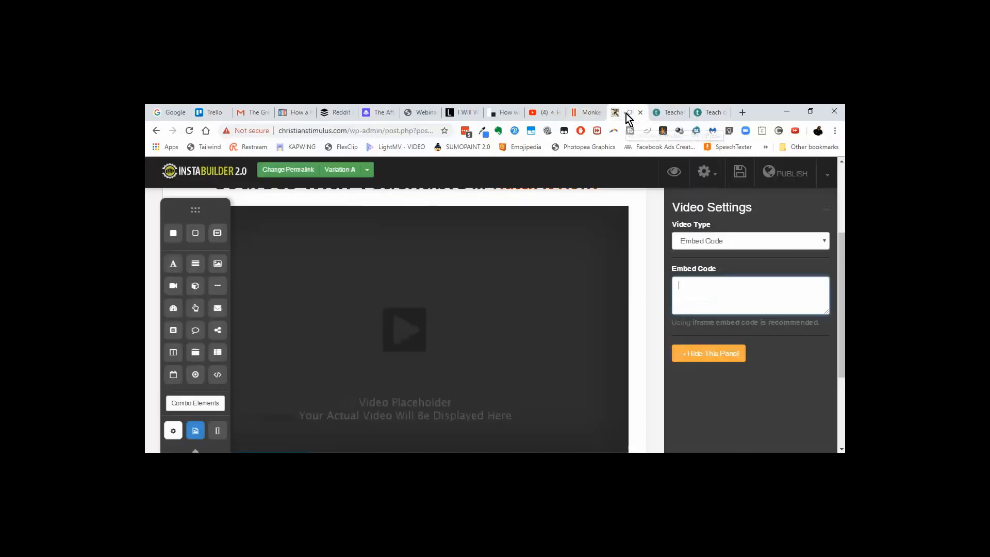
right_click(688, 298)
left_click(719, 348)
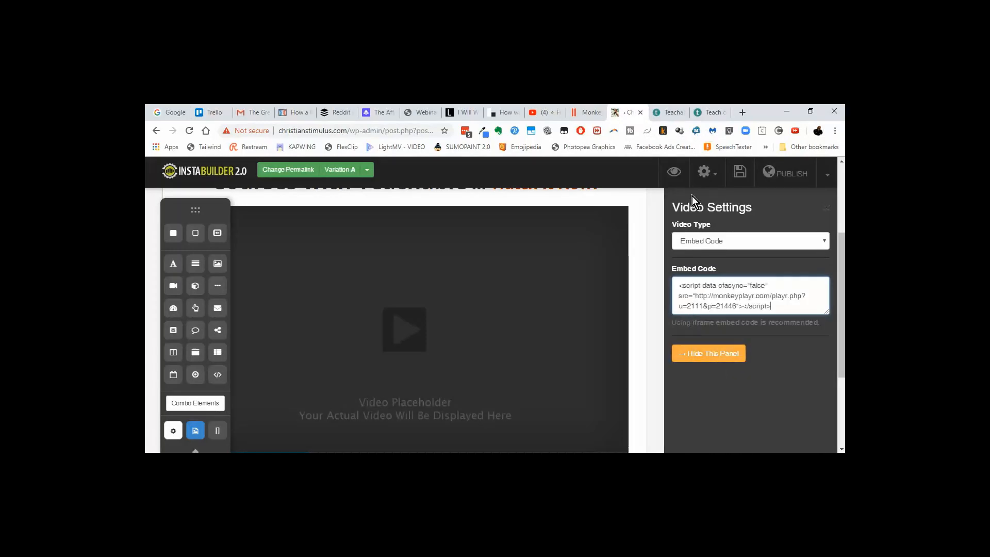
left_click(694, 354)
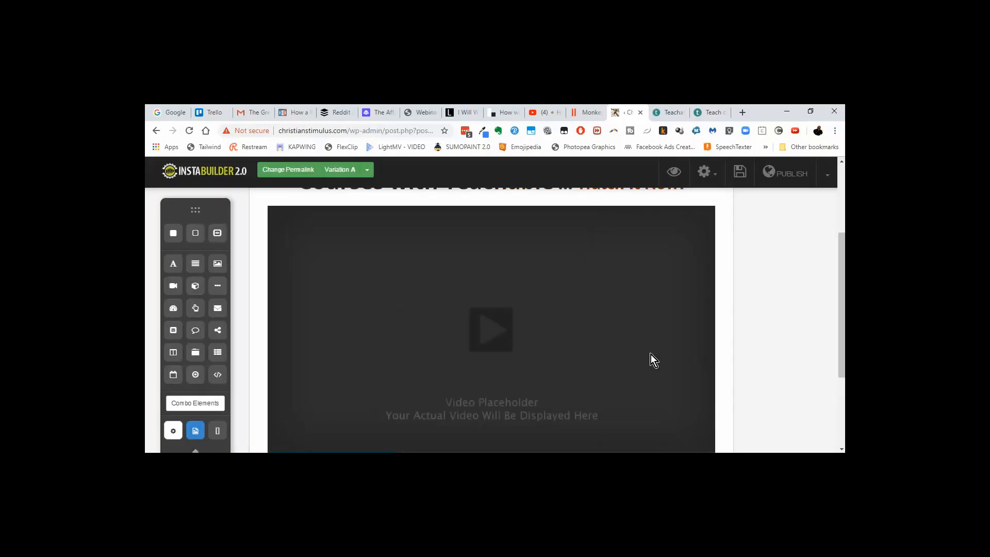
Step: Compare the landing page headline with the title of the source Teachable video on YouTube
scroll(645, 354, "down", 3)
scroll(638, 355, "up", 5)
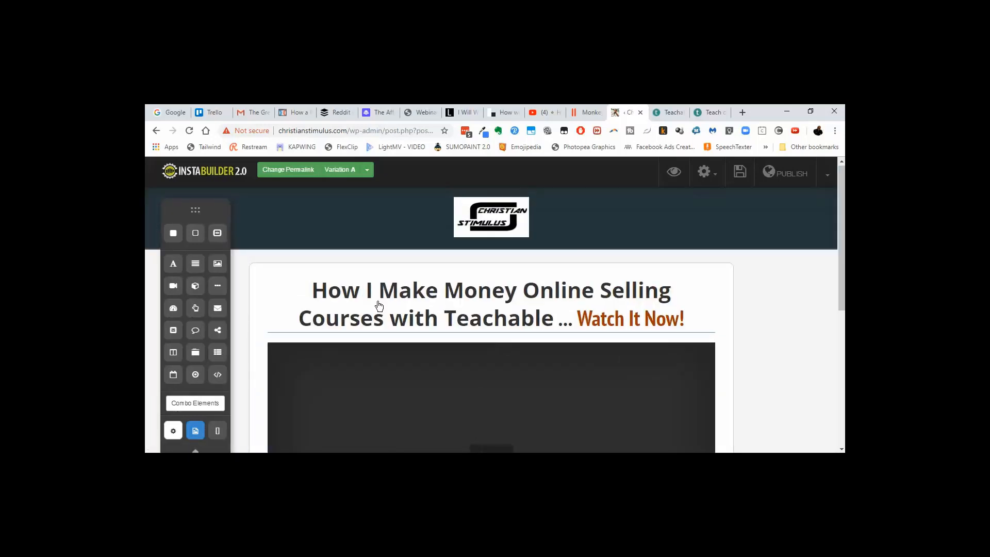
left_click(540, 112)
scroll(448, 327, "down", 1)
scroll(447, 327, "down", 2)
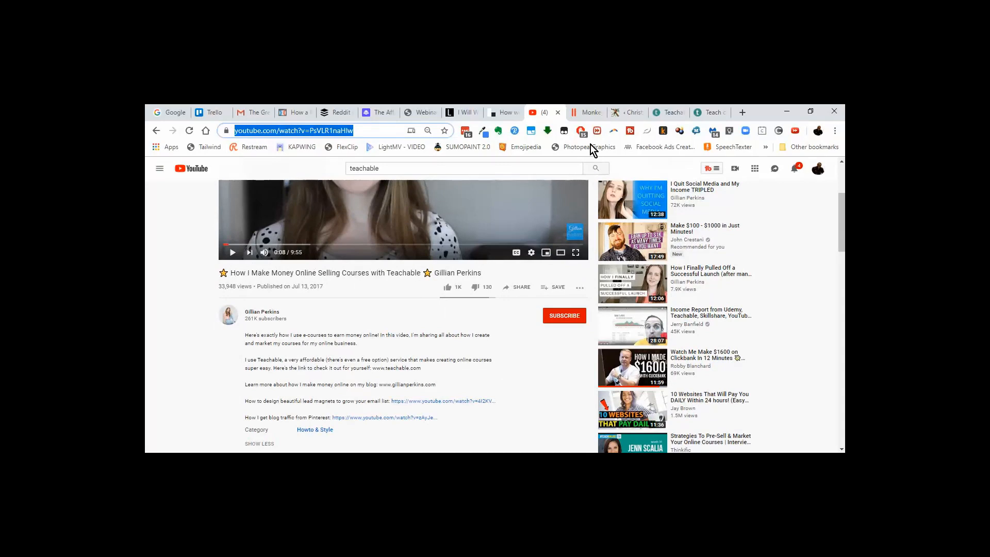
left_click(629, 115)
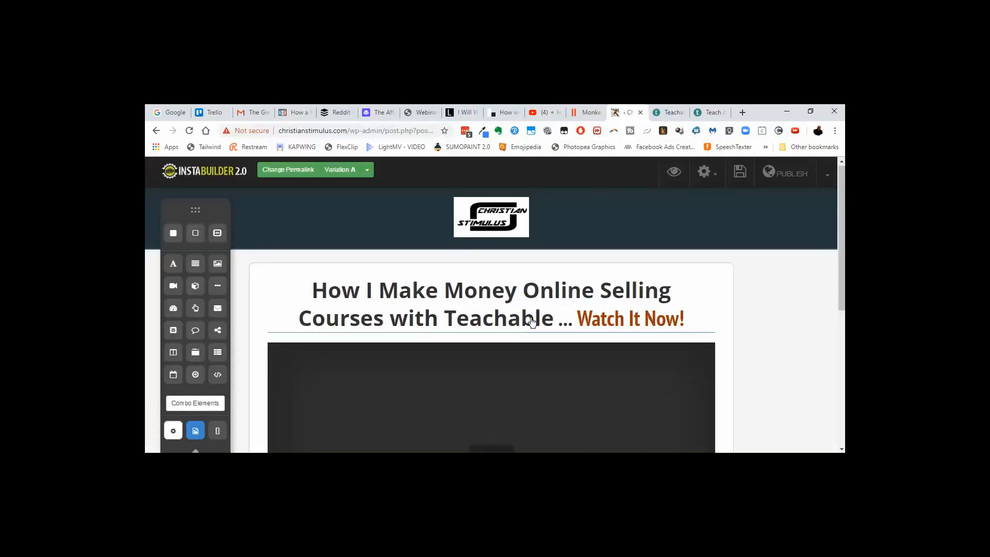
Step: Replace "I" with "To" in the headline so it starts "How To Make Money Online Selling Courses with Teachable"
mouse_move(371, 289)
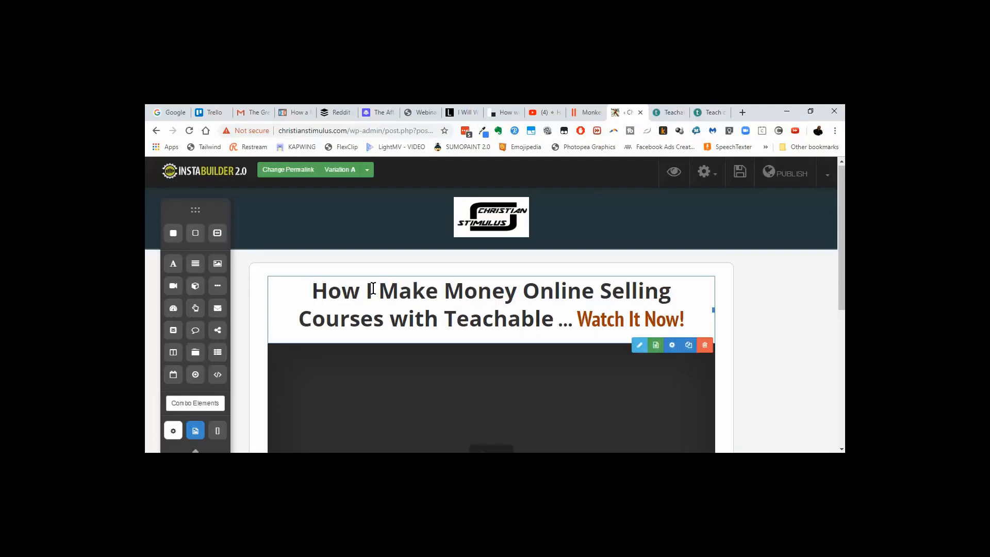
left_click(640, 345)
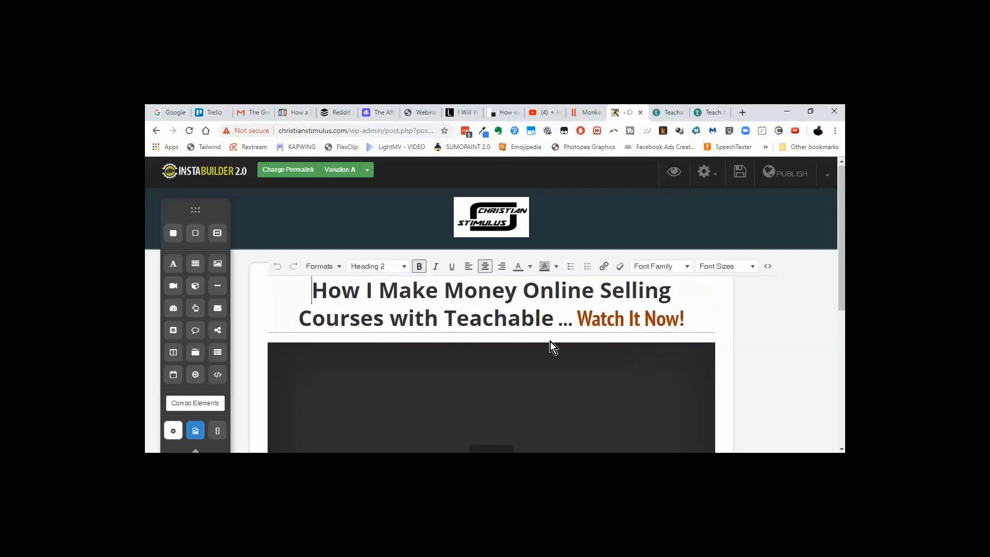
left_click(371, 289)
double_click(370, 289)
type("To")
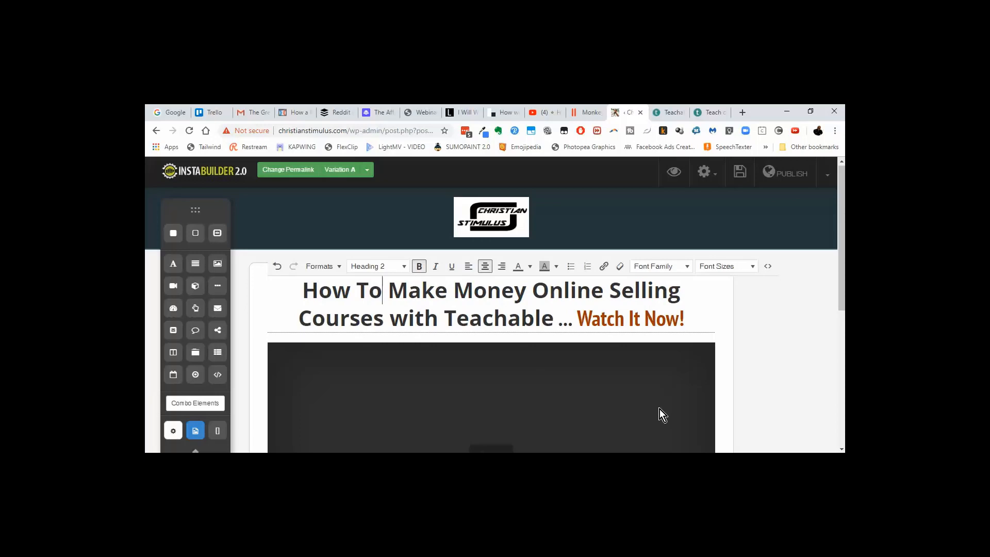
Step: Review the button text settings of the "YES, I Want A Free Teachable Account" button below the video
scroll(659, 410, "down", 5)
scroll(660, 409, "up", 1)
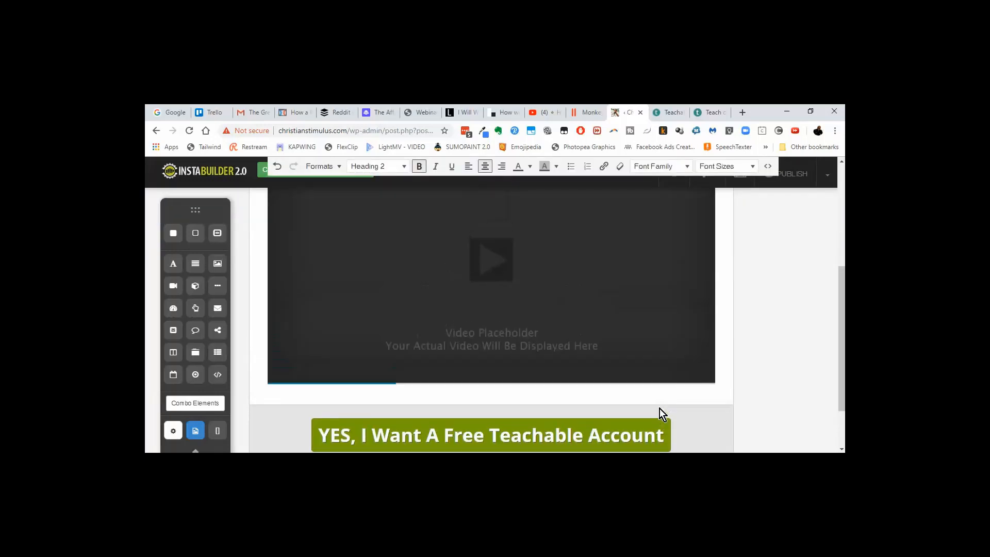
scroll(640, 394, "down", 1)
left_click(617, 372)
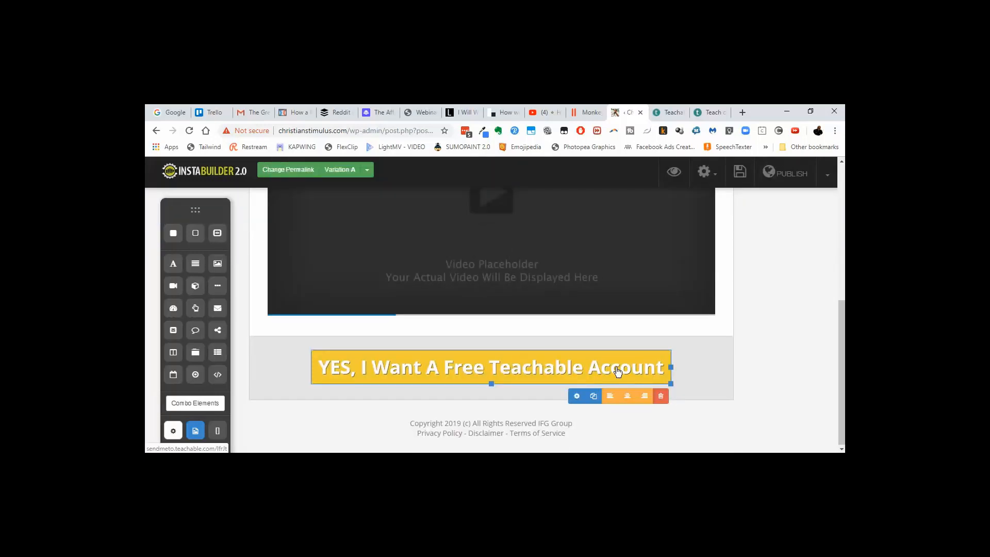
left_click(577, 396)
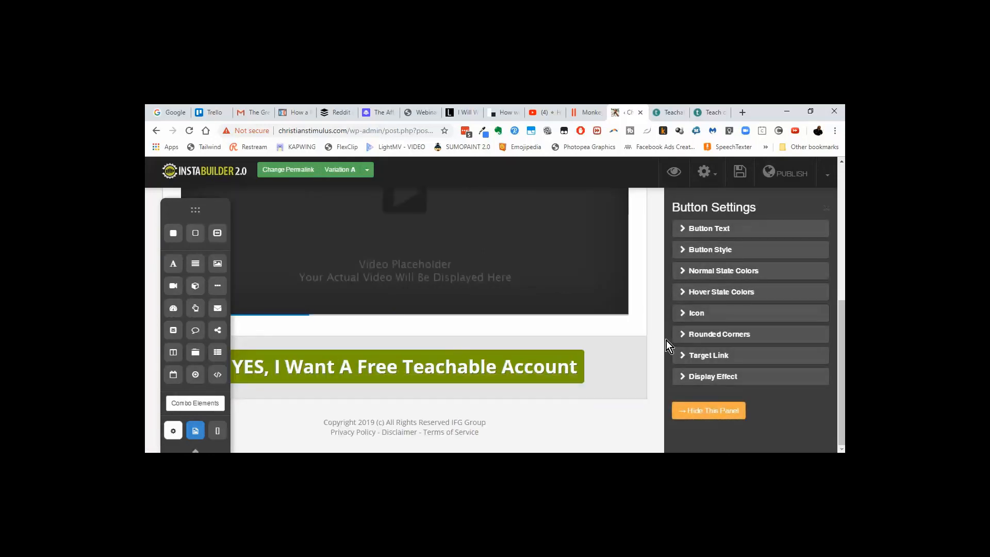
left_click(712, 231)
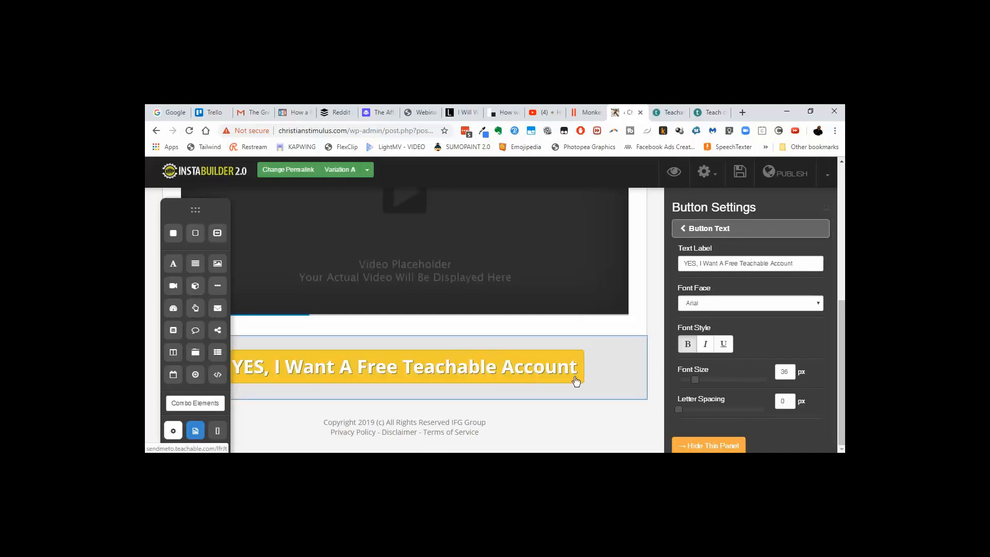
left_click(724, 446)
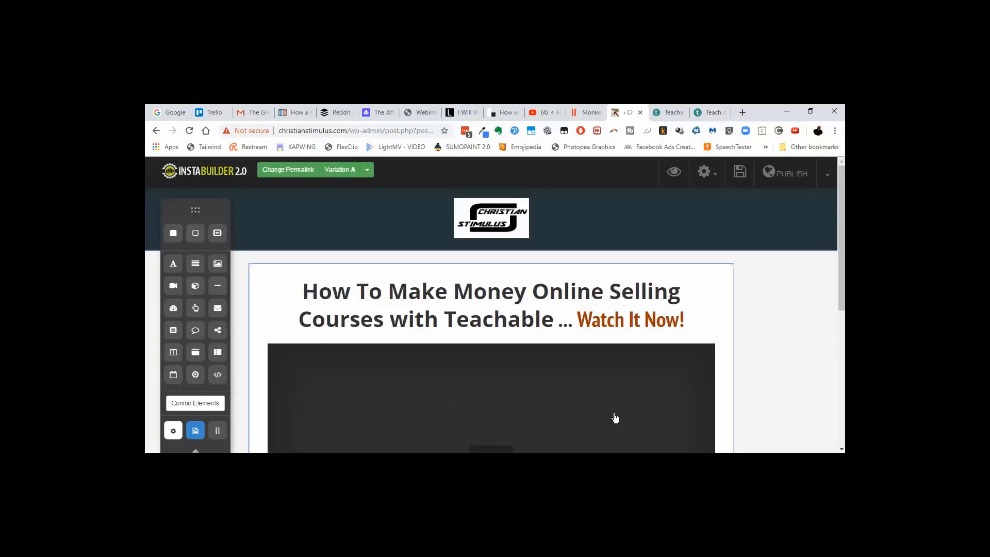
Step: Review the landing page's Page Info & SEO settings, including its title, meta description and meta keywords
scroll(617, 420, "down", 5)
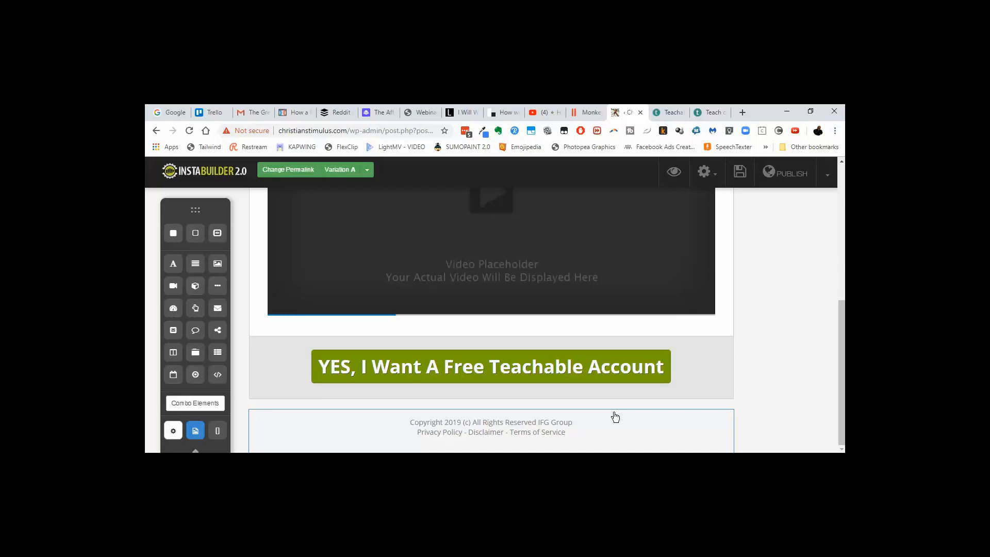
left_click(715, 175)
left_click(686, 201)
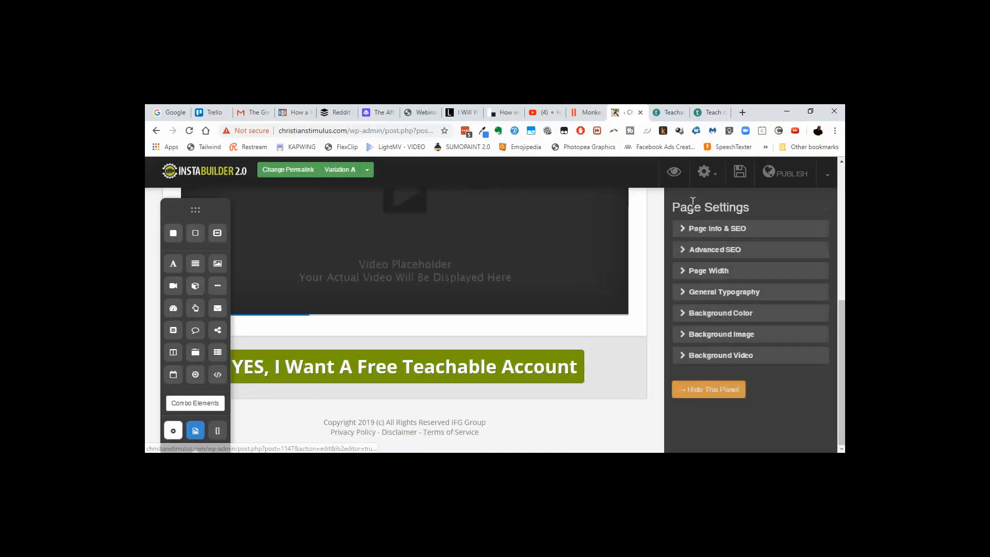
left_click(716, 230)
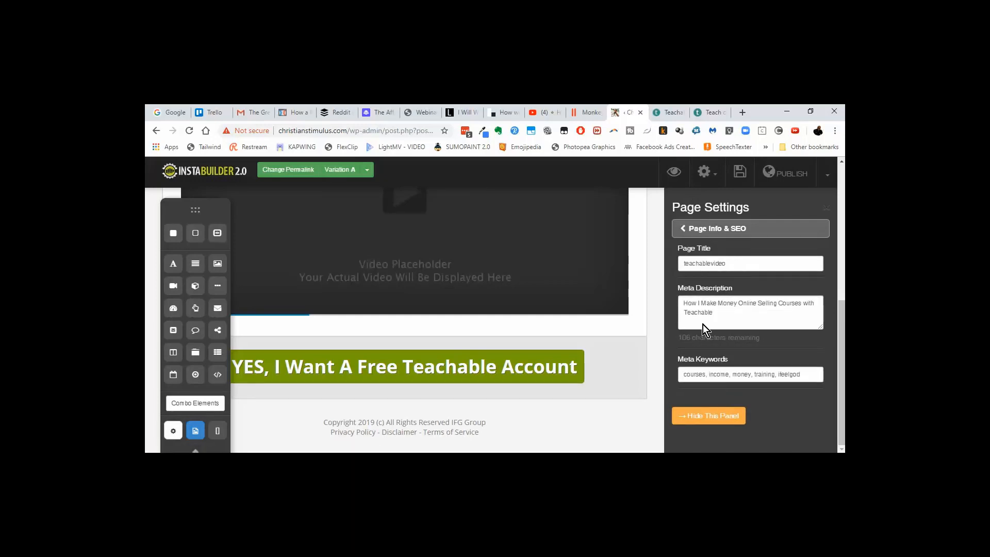
left_click(698, 231)
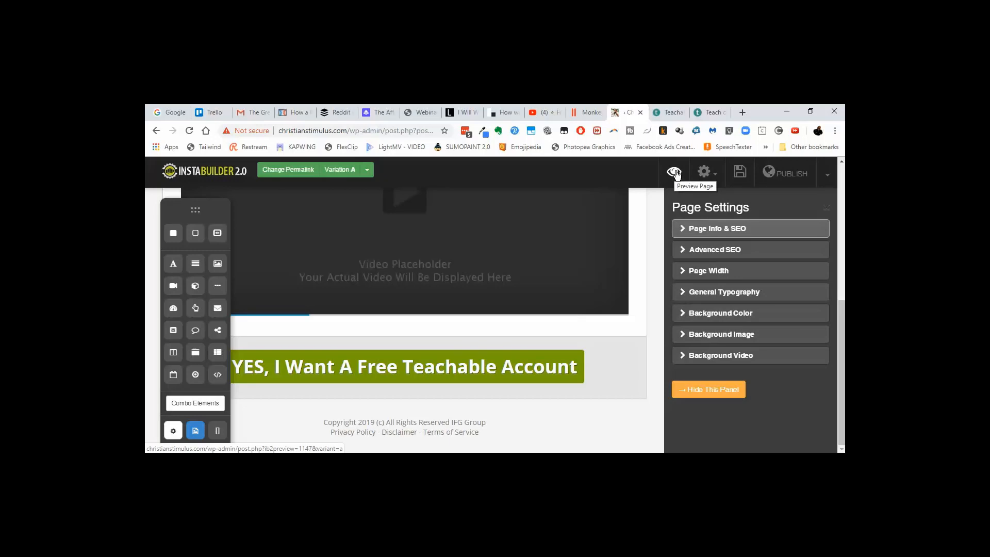
Step: Save the landing page and preview it with the embedded video
left_click(739, 173)
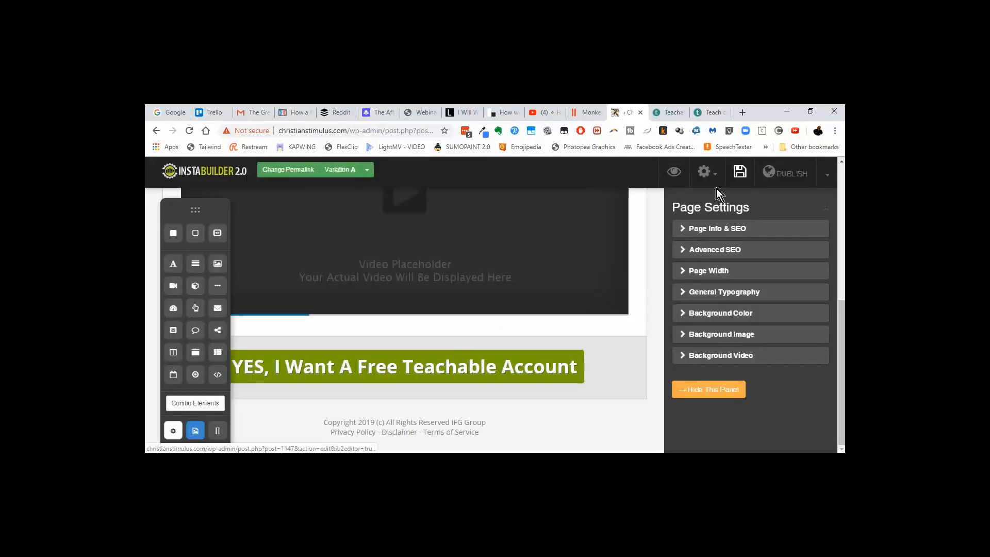
left_click(674, 172)
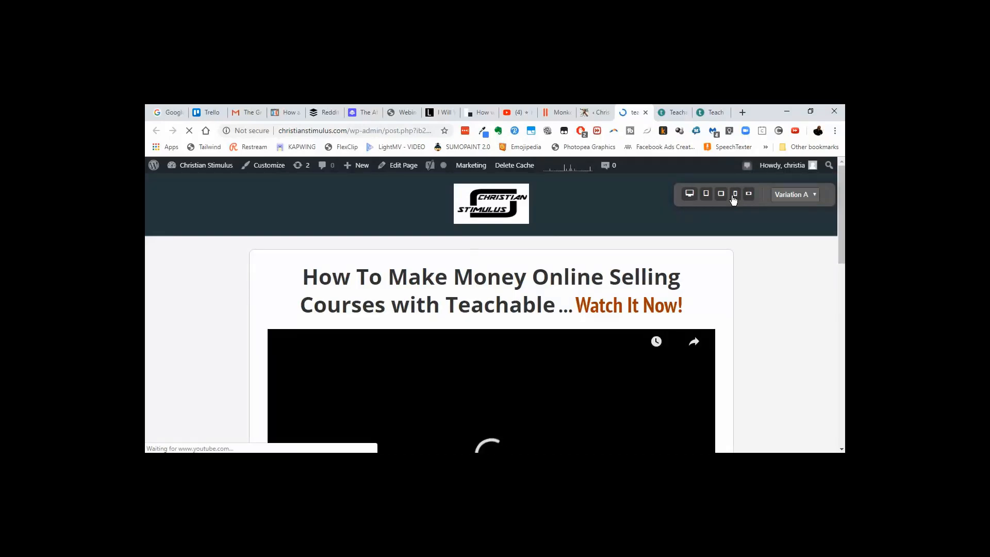
scroll(755, 265, "down", 2)
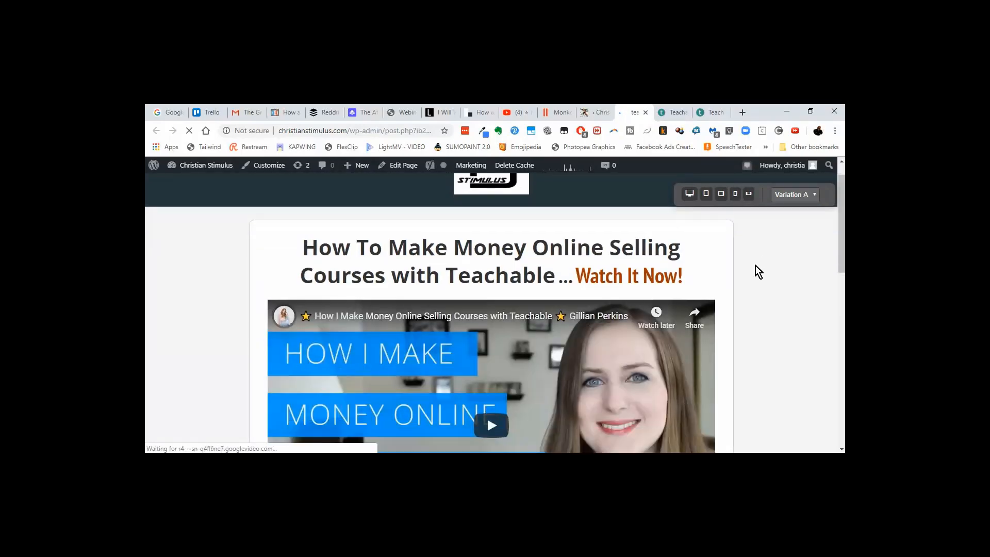
Step: Examine the desktop preview of the landing page, from the headline through the embedded video to the area below it
scroll(759, 270, "down", 2)
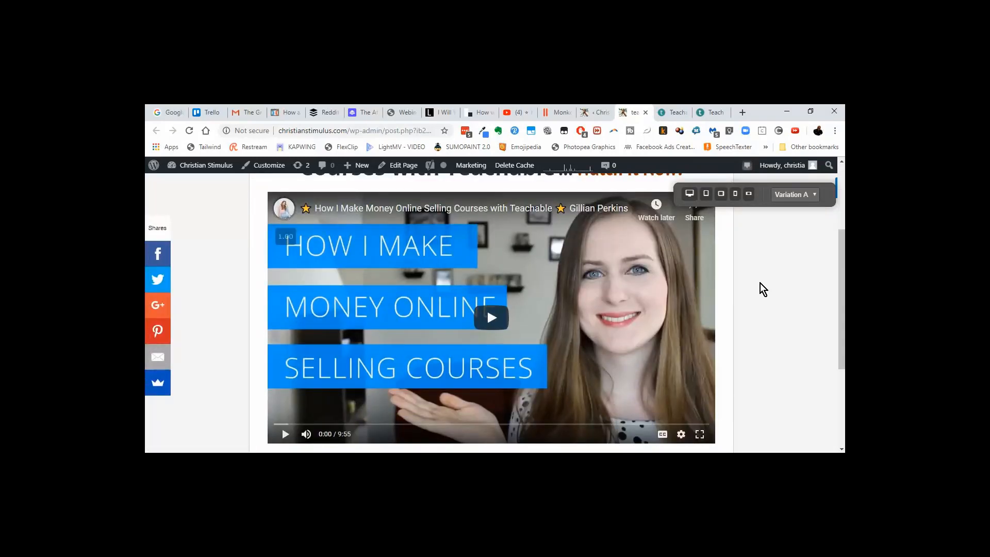
scroll(759, 283, "down", 4)
scroll(759, 283, "up", 4)
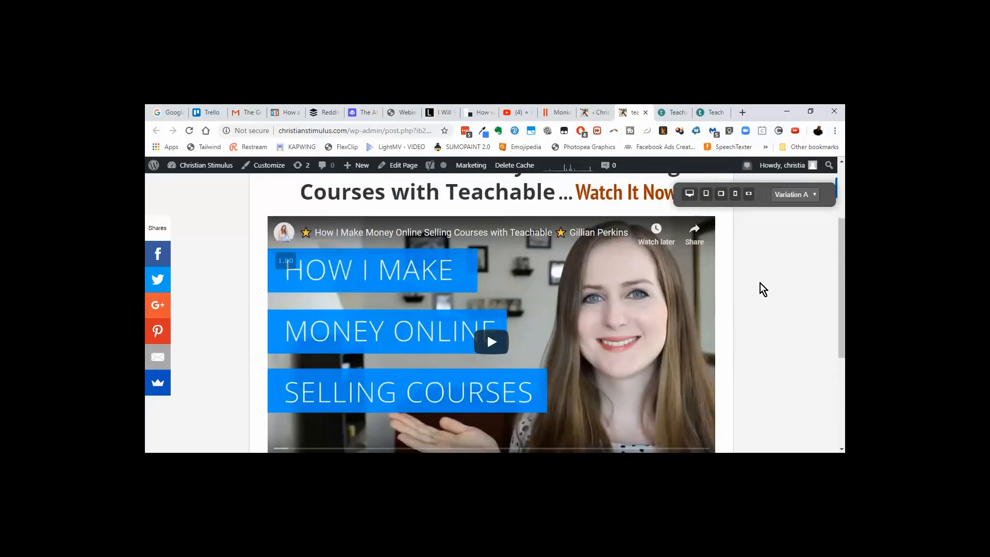
scroll(760, 283, "down", 4)
scroll(760, 283, "up", 5)
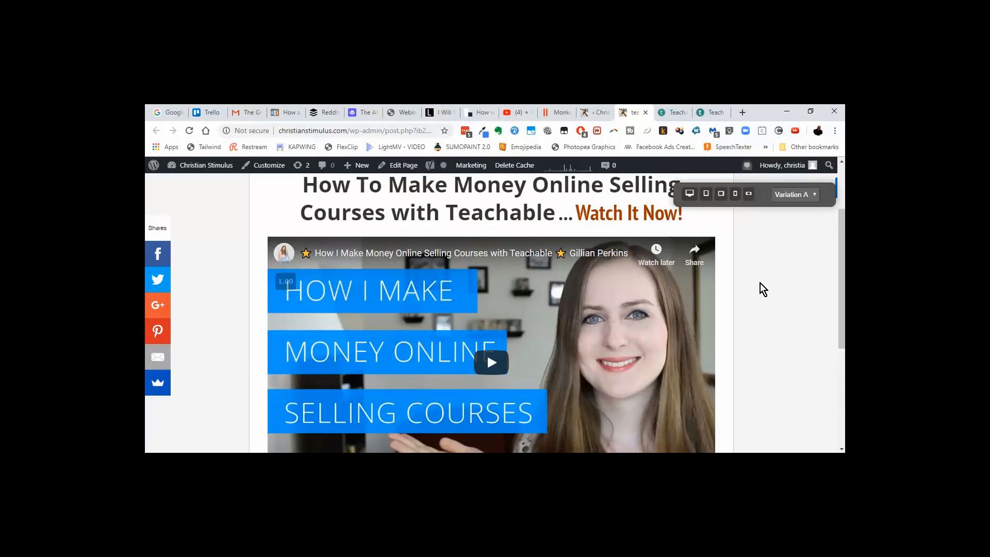
scroll(760, 283, "down", 1)
scroll(760, 283, "up", 1)
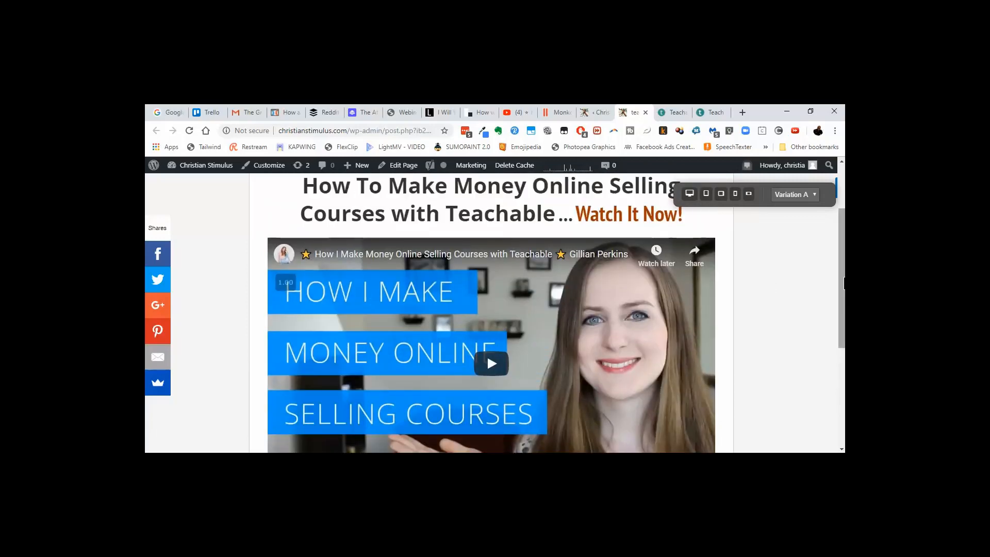
left_click_drag(842, 285, 842, 299)
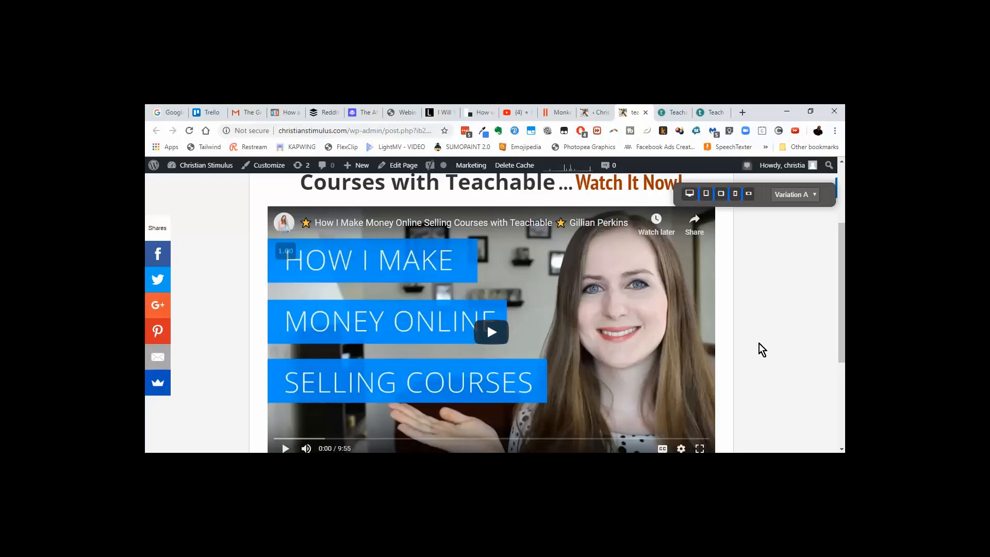
scroll(760, 345, "up", 1)
scroll(759, 343, "down", 3)
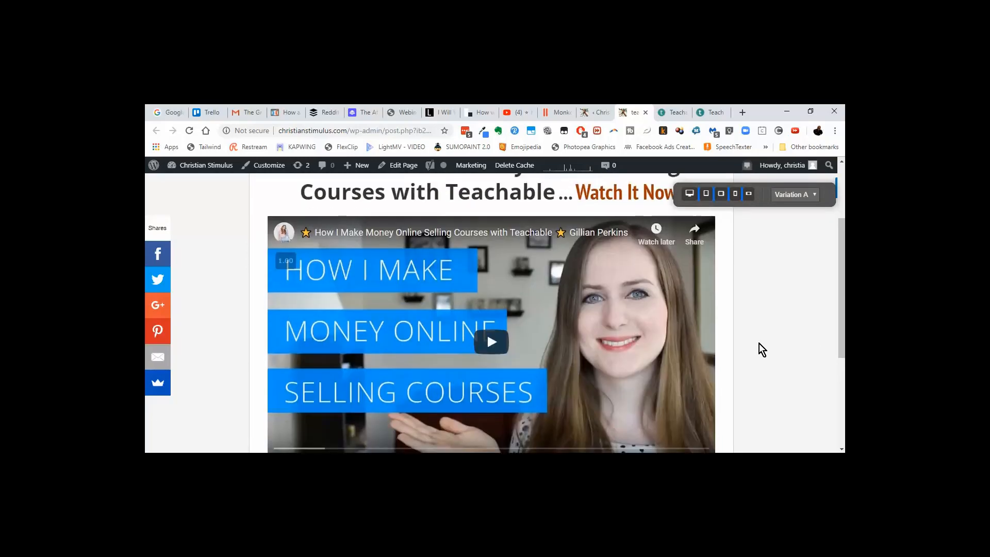
scroll(759, 343, "up", 4)
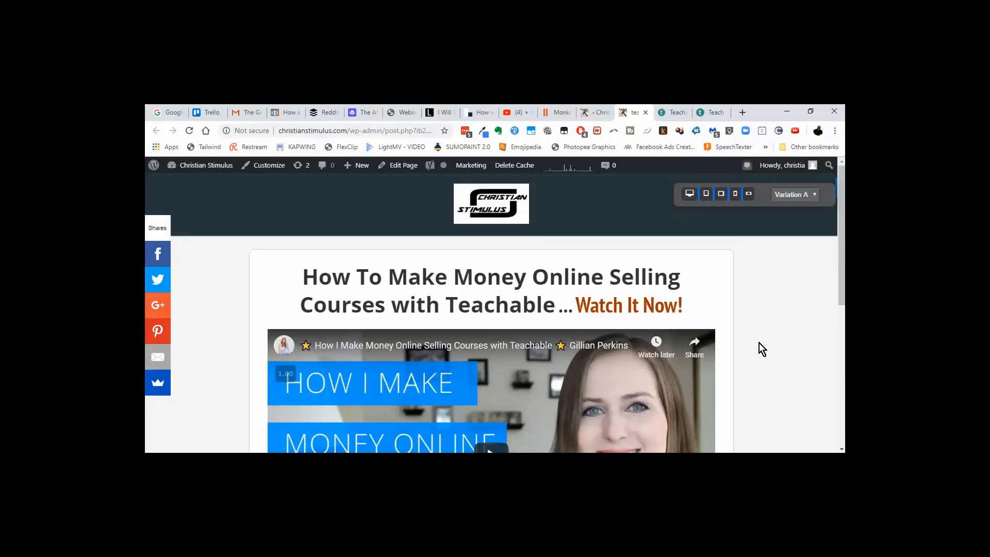
Step: Preview the landing page in the tablet portrait and tablet landscape layouts
left_click(707, 194)
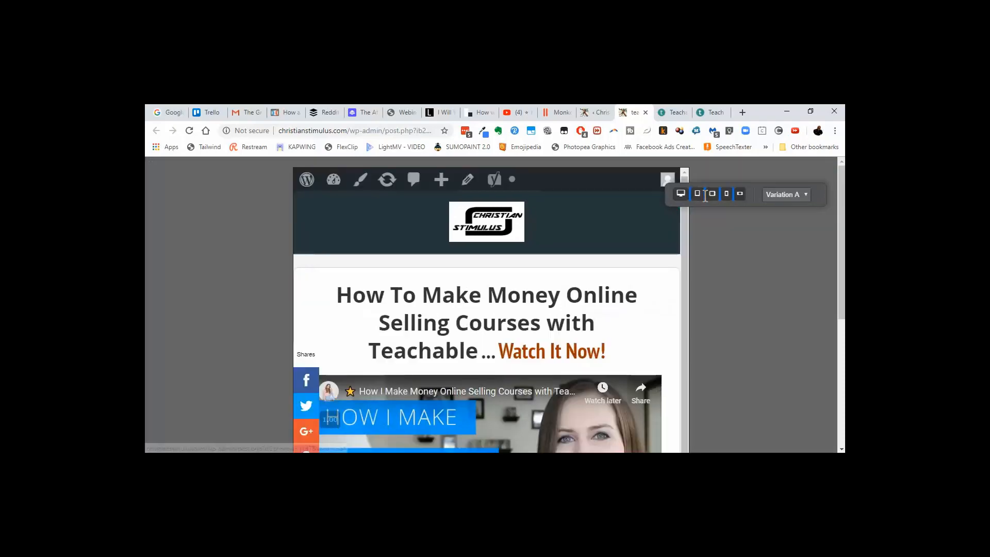
scroll(725, 283, "down", 3)
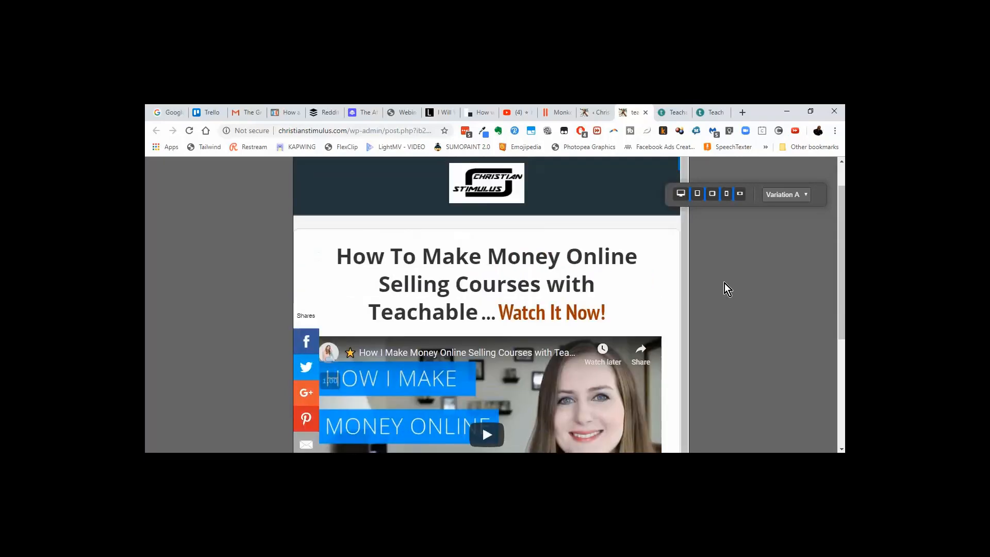
left_click(714, 200)
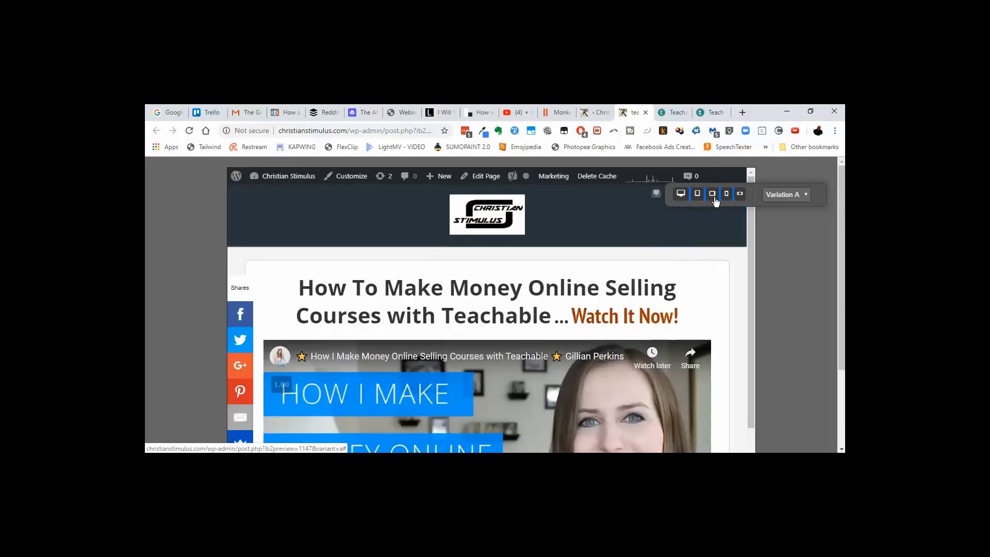
scroll(737, 302, "down", 4)
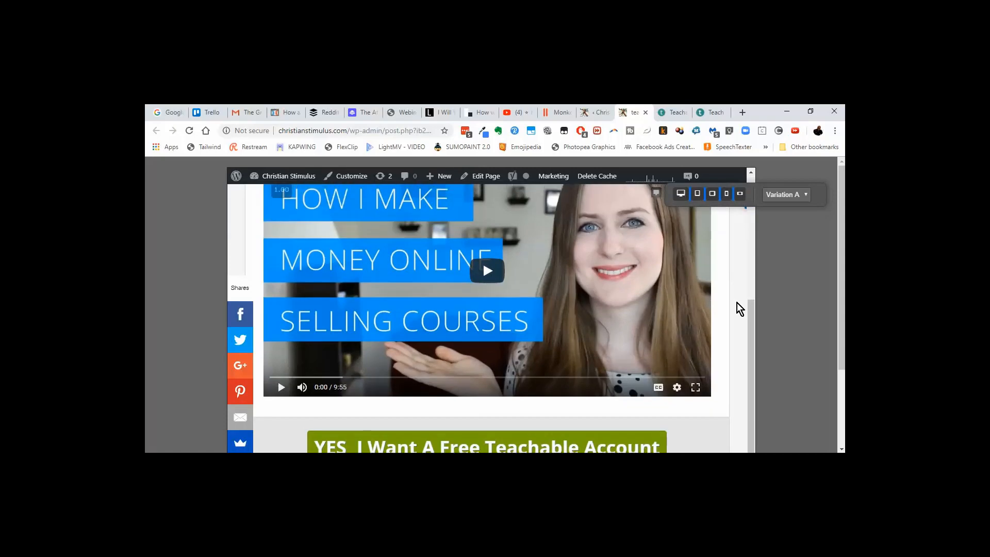
scroll(737, 302, "up", 4)
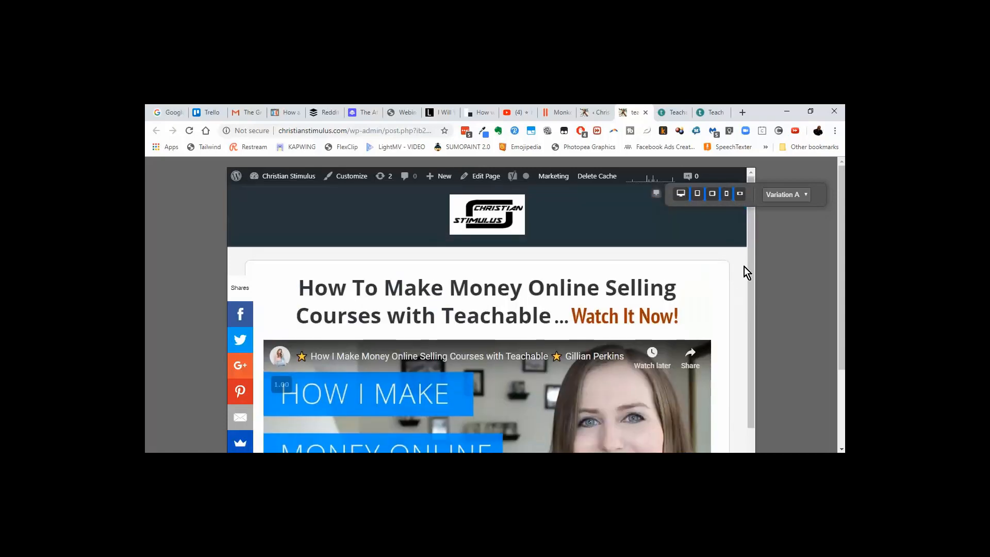
Step: Preview the landing page in the phone portrait and phone landscape layouts
left_click(726, 195)
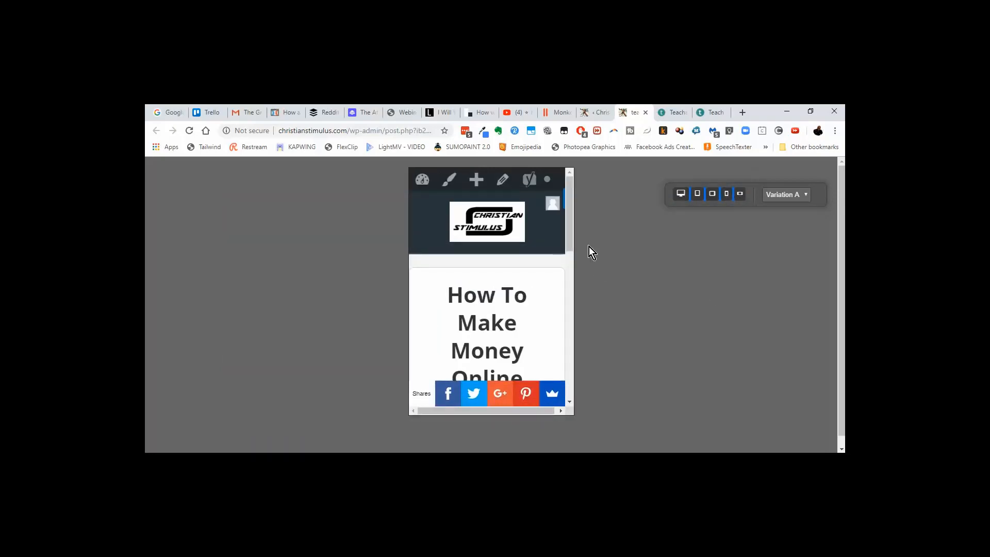
left_click_drag(569, 235, 571, 199)
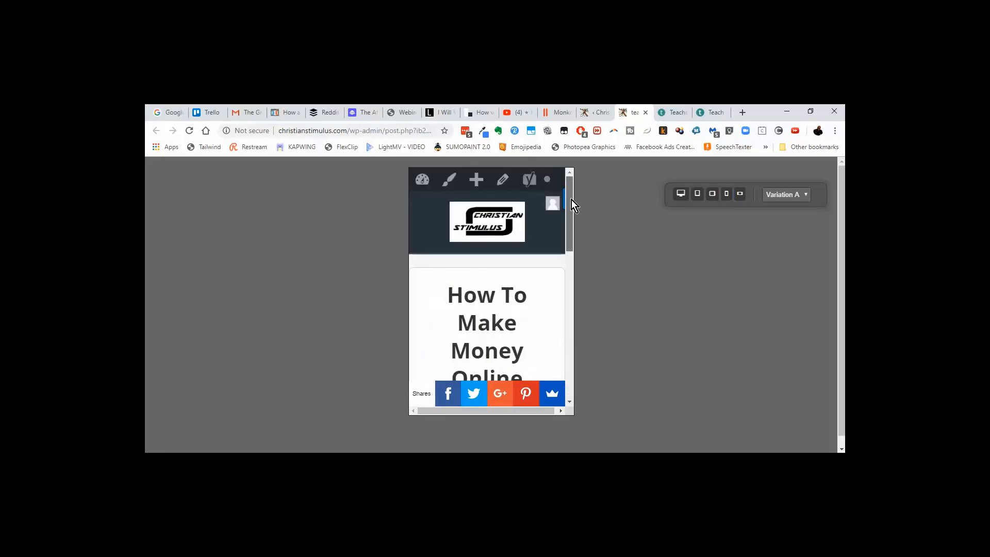
left_click(740, 198)
left_click_drag(613, 206, 626, 184)
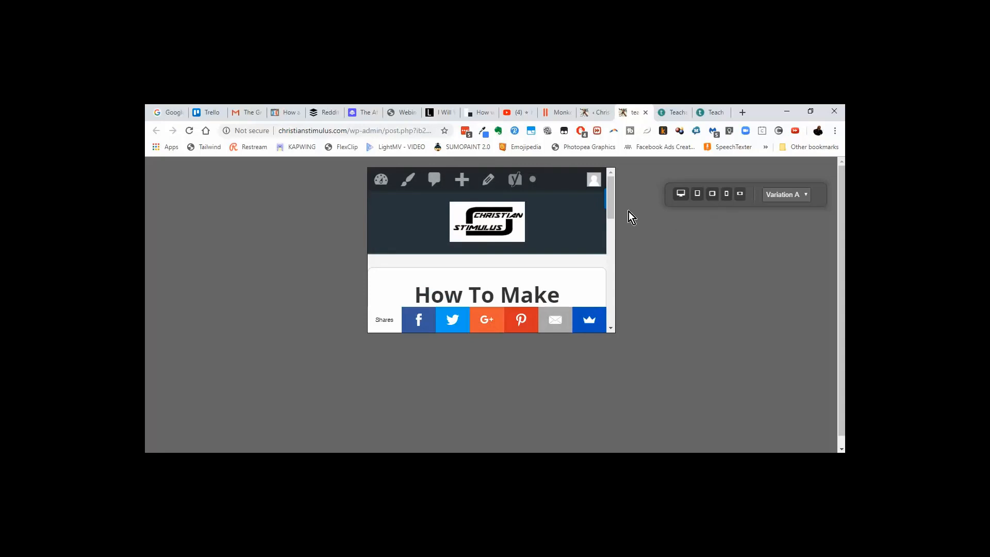
Step: Return to the InstaBuilder editor, publish the landing page and exit the editor
left_click(593, 110)
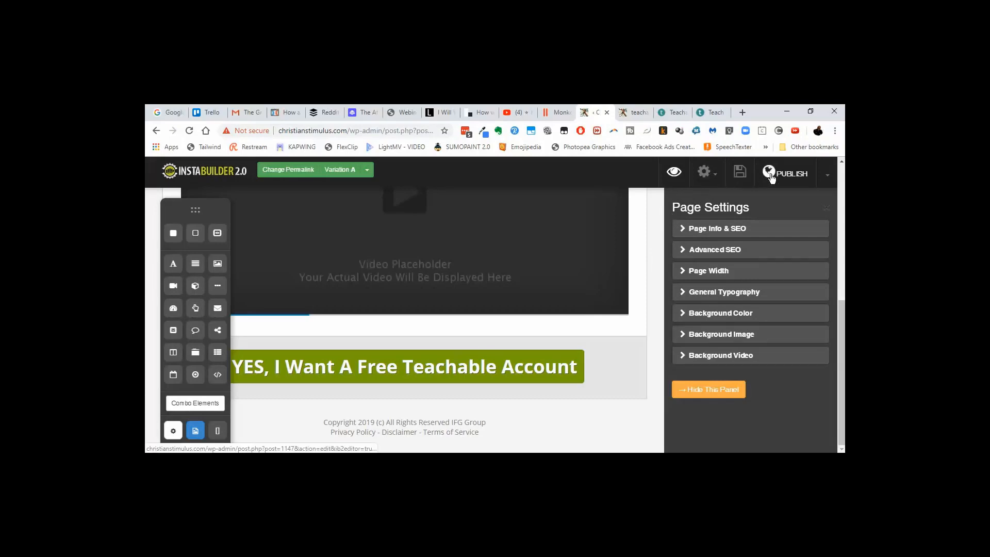
left_click(828, 177)
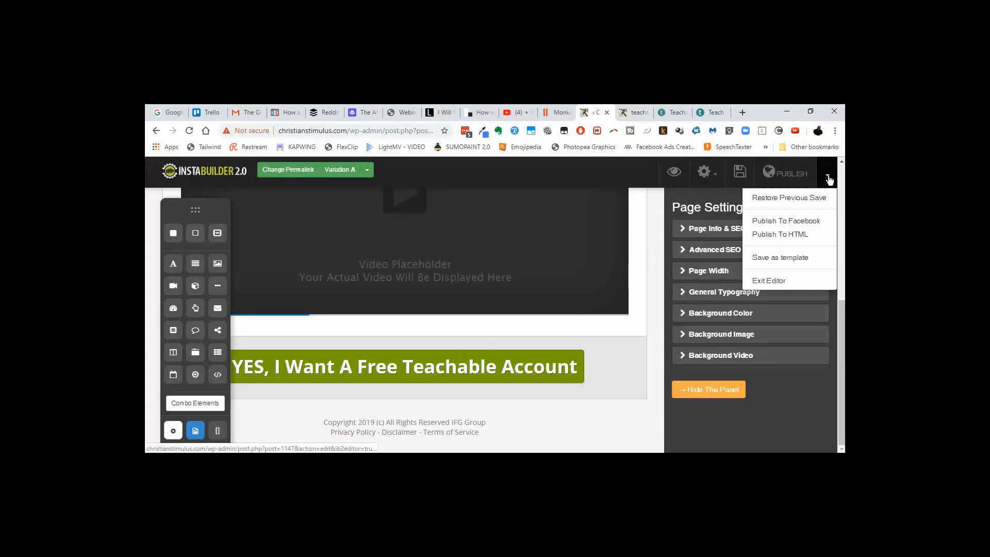
left_click(784, 178)
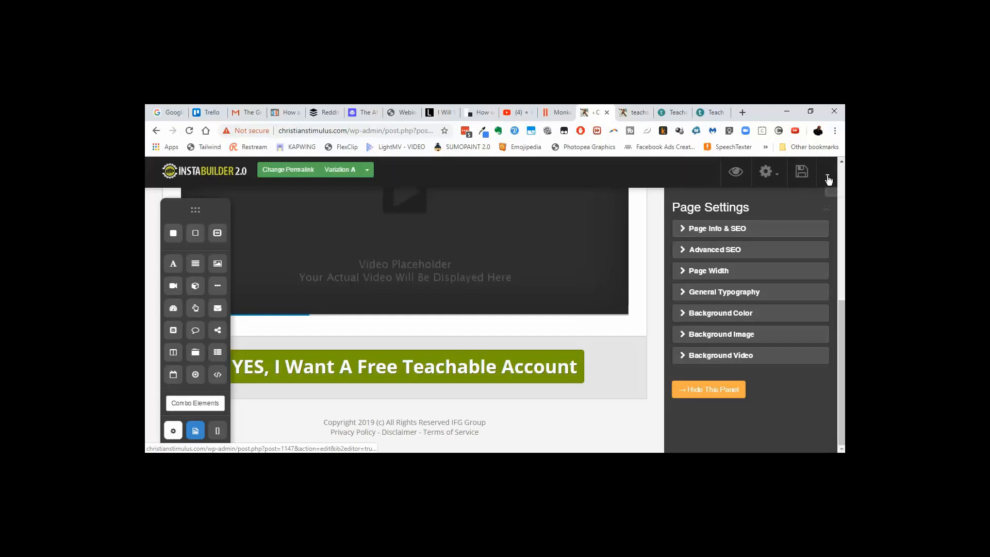
left_click(828, 179)
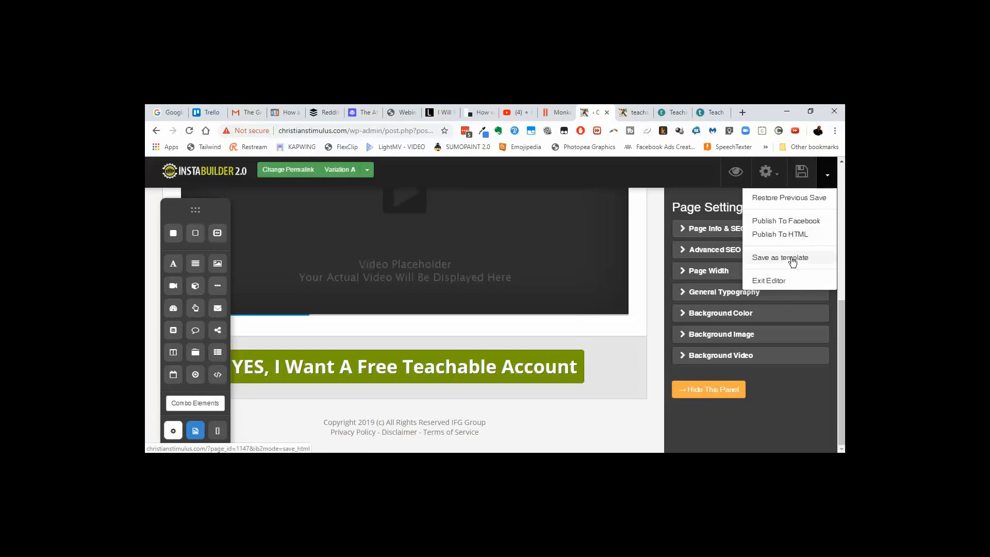
left_click(779, 283)
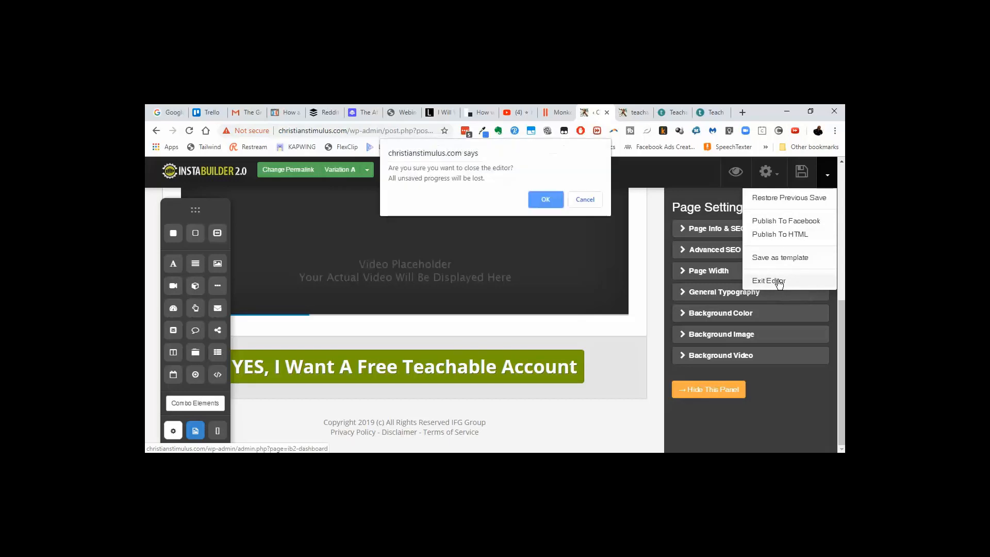
left_click(545, 200)
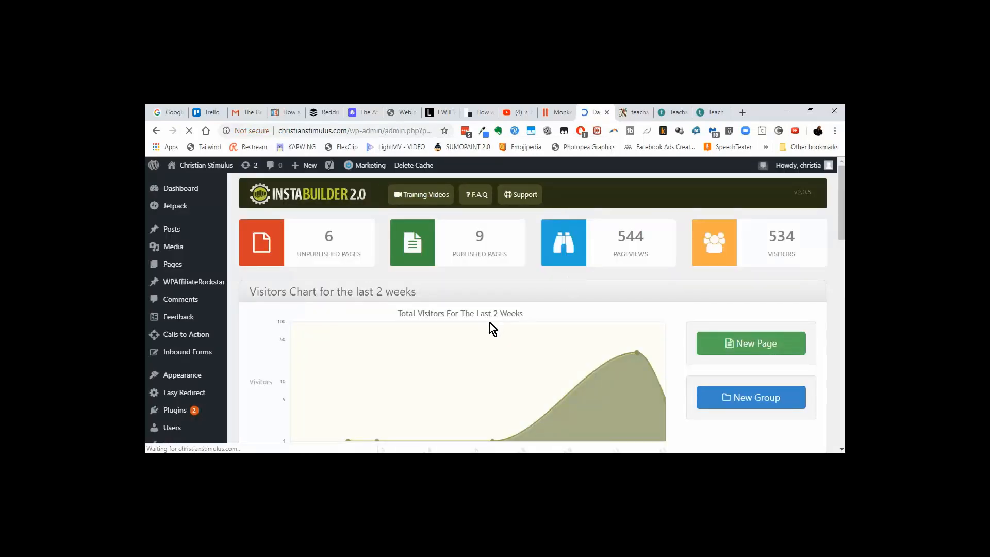
Step: Find the teachablevideo page among the ungrouped pages and open its live URL
scroll(490, 323, "down", 10)
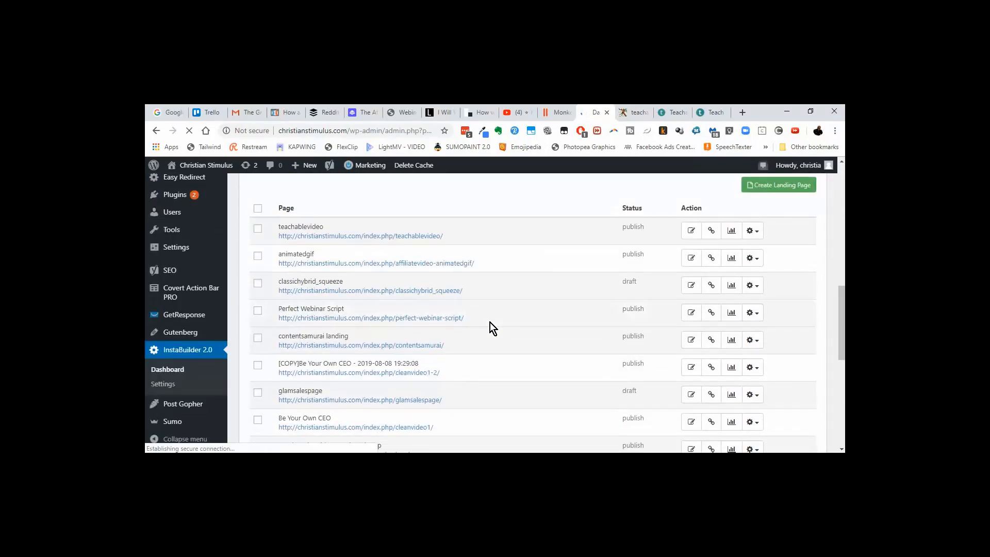
scroll(490, 322, "up", 2)
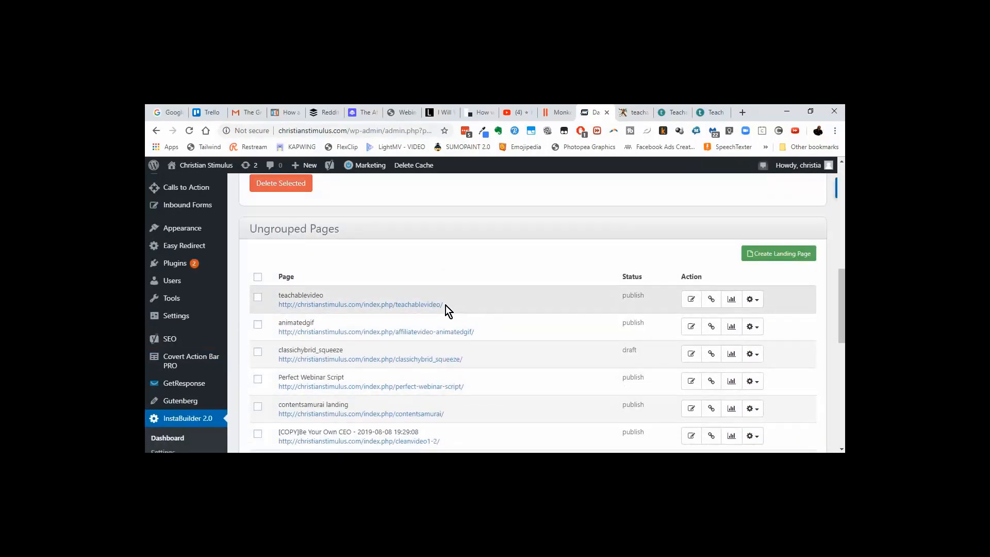
left_click_drag(442, 305, 278, 307)
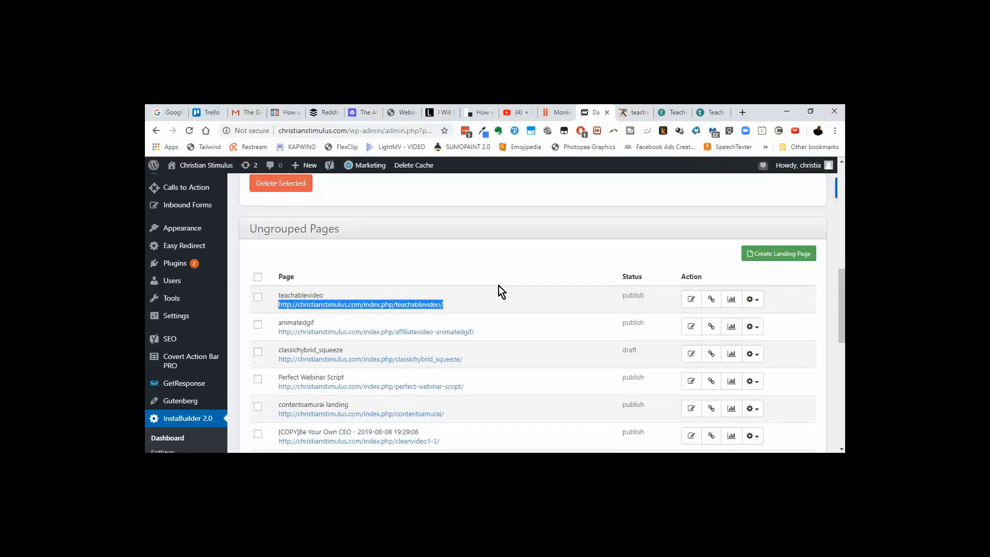
left_click(406, 305)
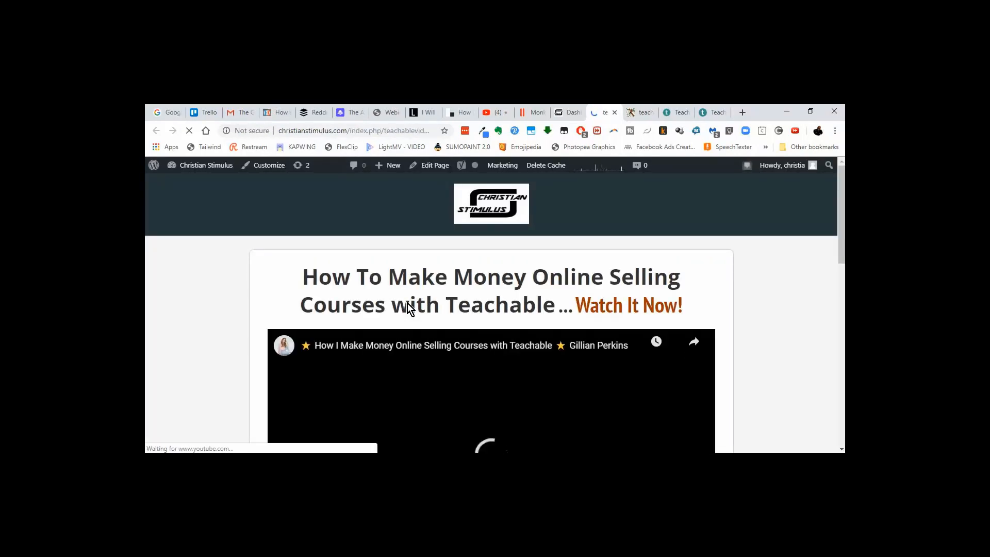
Step: Examine the published landing page's headline, embedded video and "YES, I Want A Free Teachable Account" button
scroll(408, 303, "down", 4)
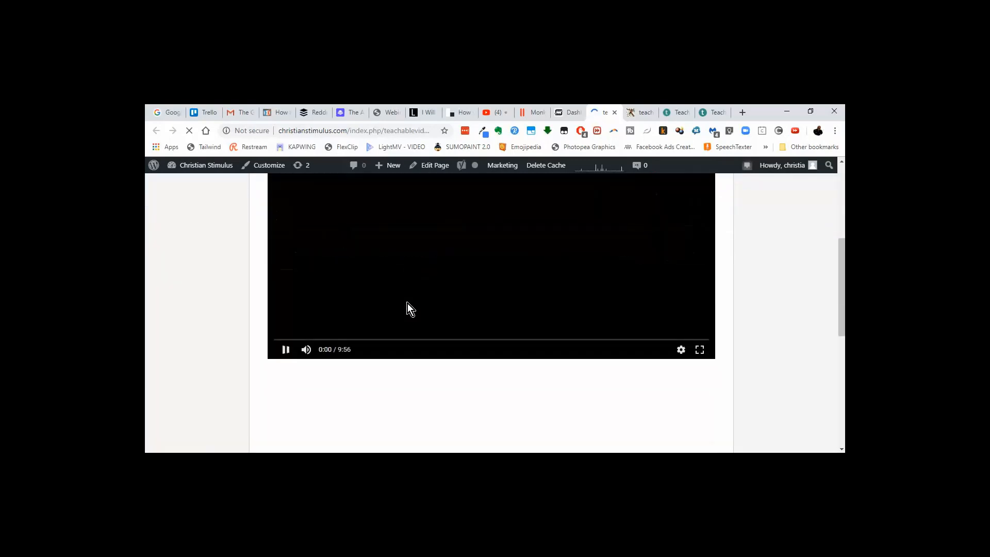
scroll(408, 303, "down", 1)
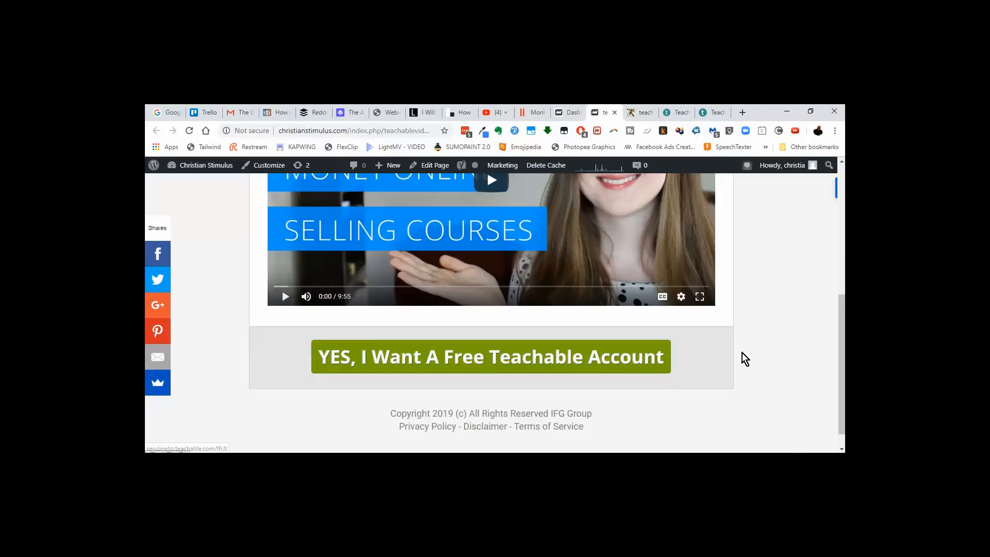
scroll(741, 352, "down", 1)
scroll(741, 352, "up", 6)
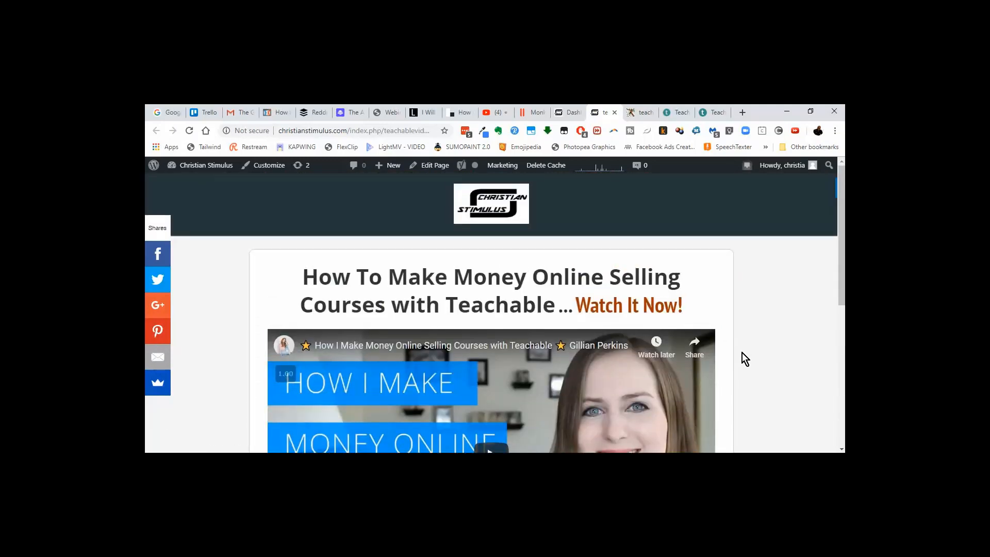
scroll(741, 352, "down", 3)
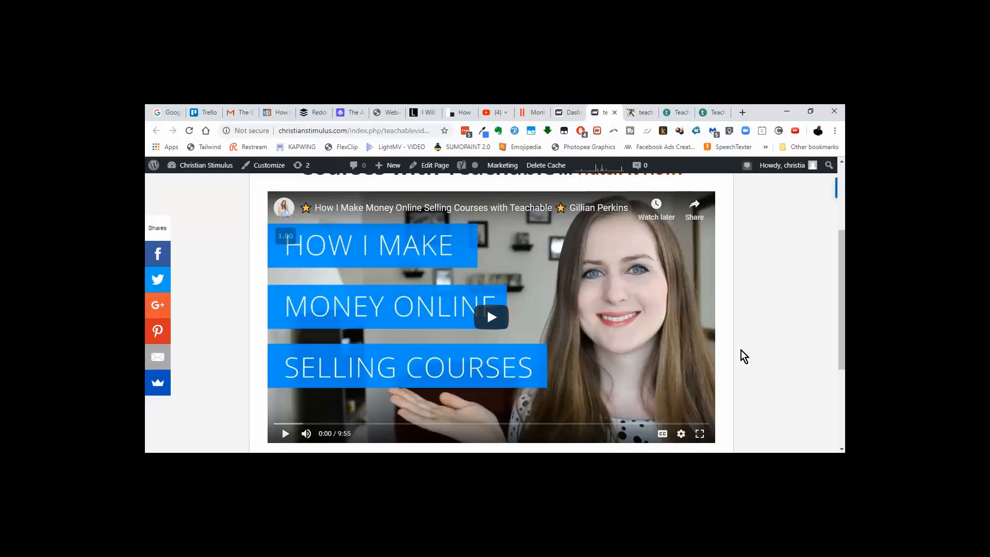
scroll(740, 351, "up", 3)
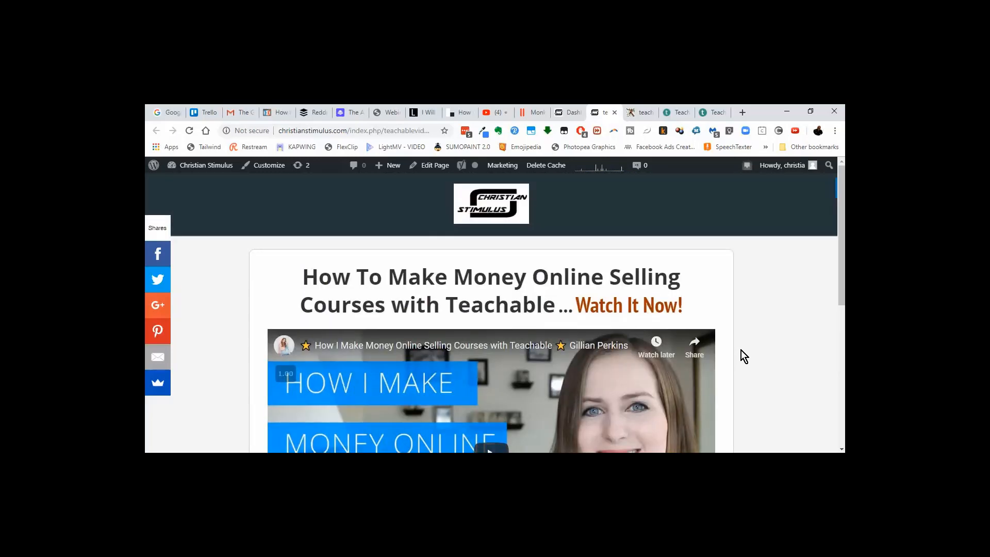
scroll(740, 350, "down", 3)
scroll(740, 351, "up", 3)
scroll(698, 320, "down", 3)
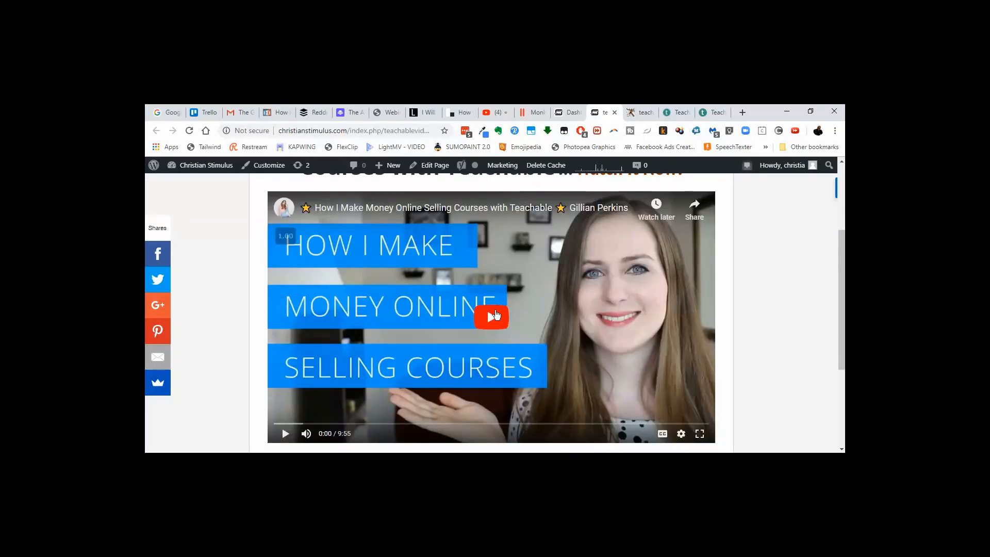
Step: Test the mail gate by playing the embedded video until the subscribe form appears and closing the form to resume playback
left_click(493, 317)
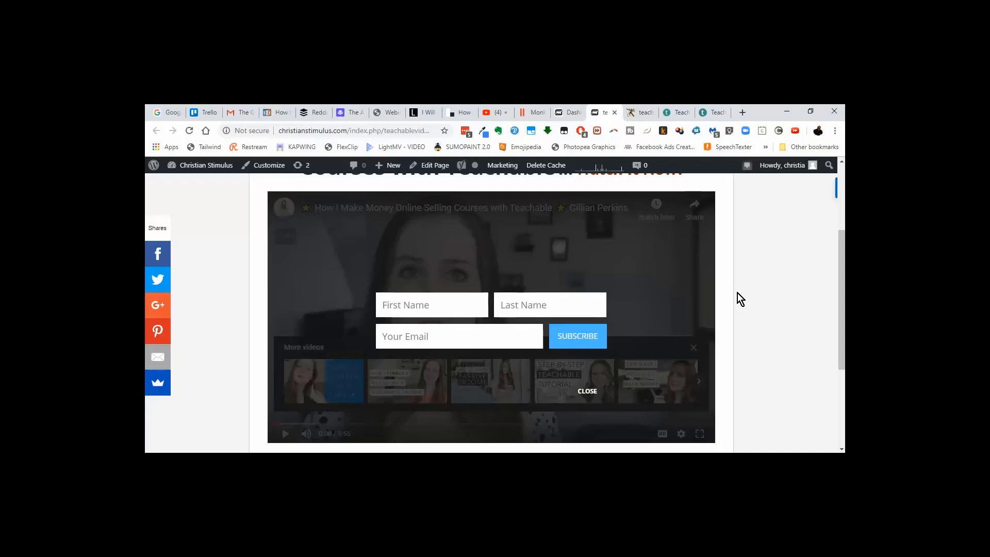
scroll(737, 292, "down", 1)
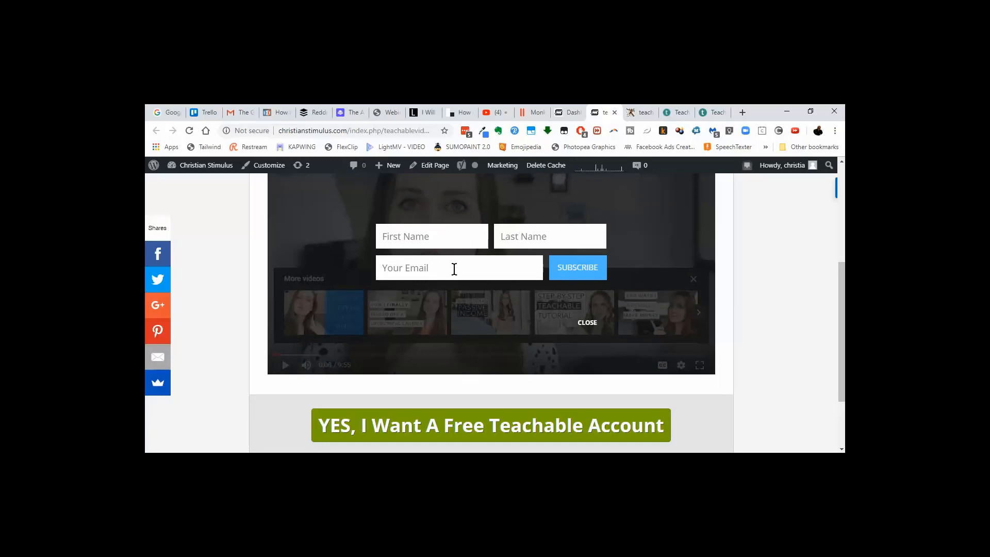
left_click(586, 323)
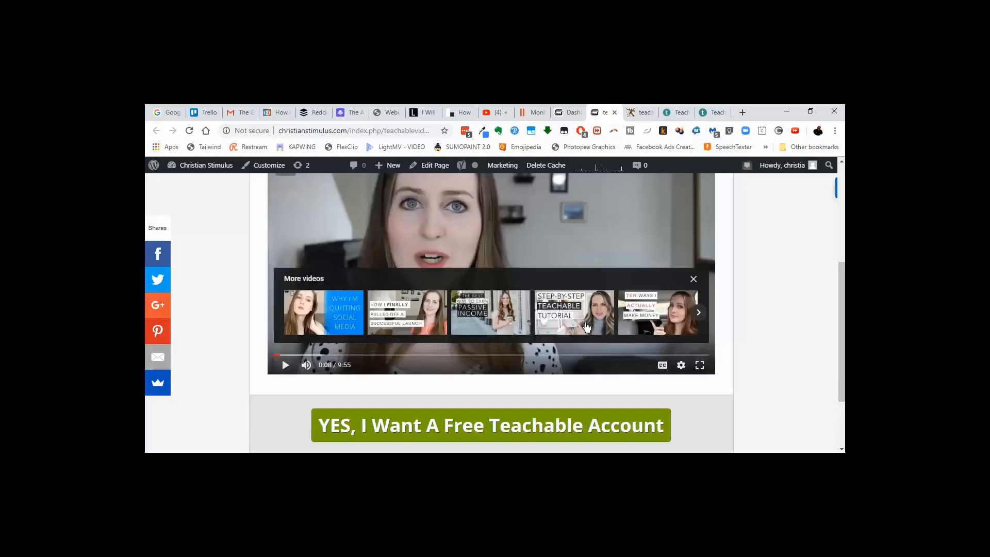
scroll(585, 323, "up", 1)
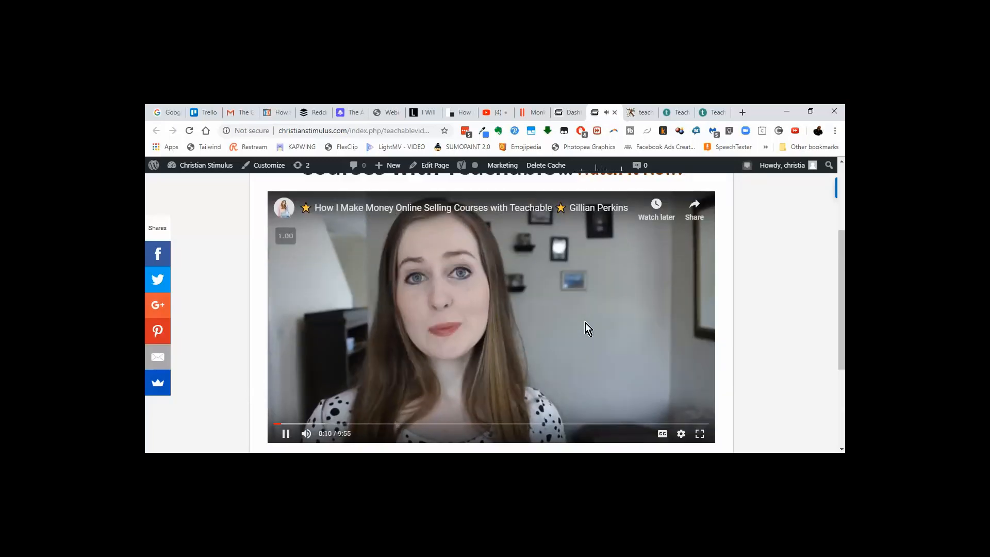
Step: Review the live landing page from the headline to the free Teachable account button and footer while the embedded video plays
scroll(586, 322, "down", 1)
scroll(585, 322, "down", 1)
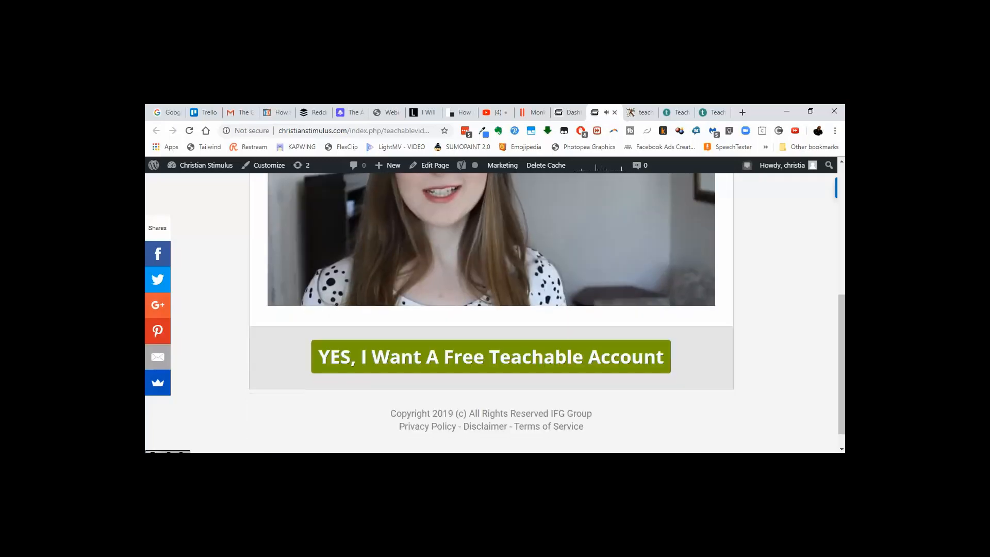
scroll(586, 322, "up", 1)
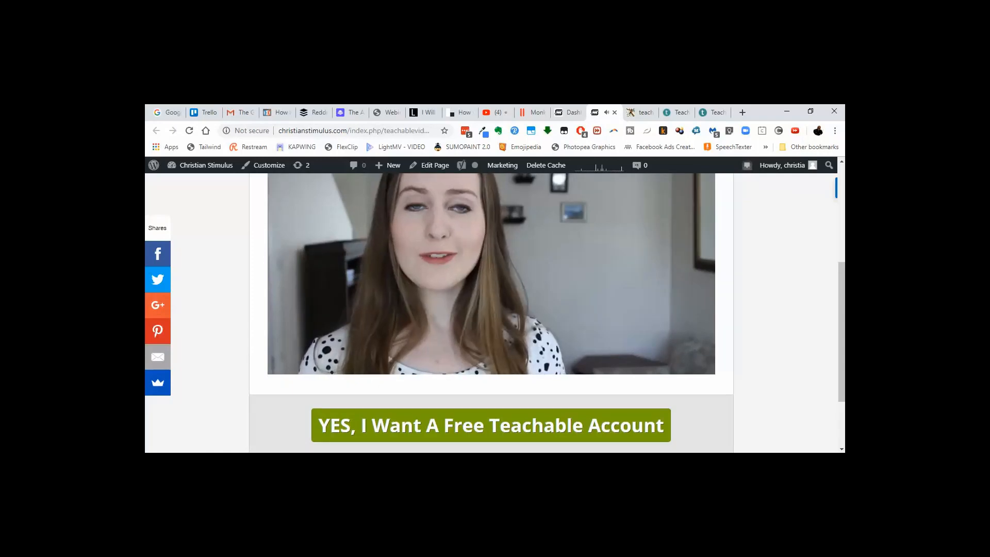
scroll(586, 322, "up", 1)
scroll(585, 322, "down", 1)
scroll(585, 323, "down", 2)
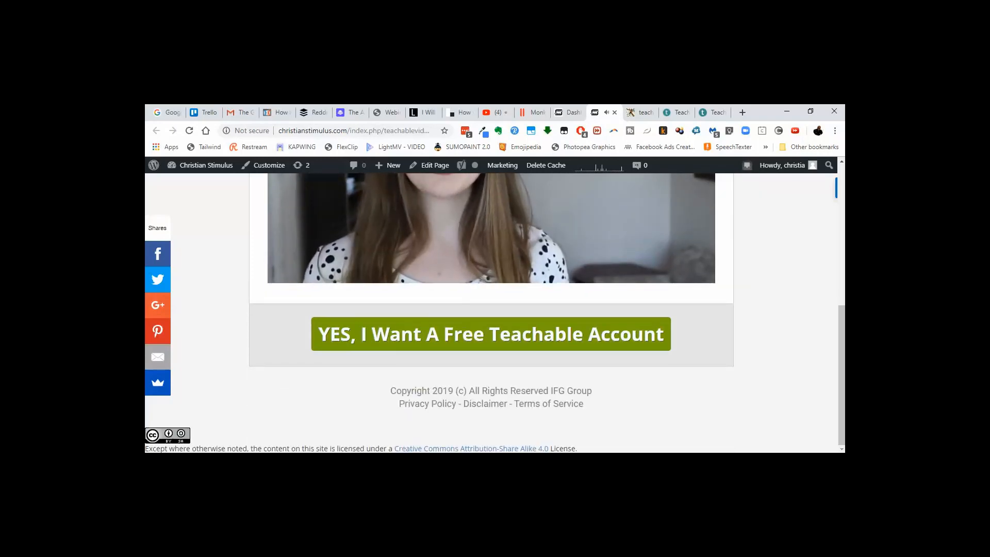
scroll(586, 323, "up", 1)
scroll(586, 323, "up", 2)
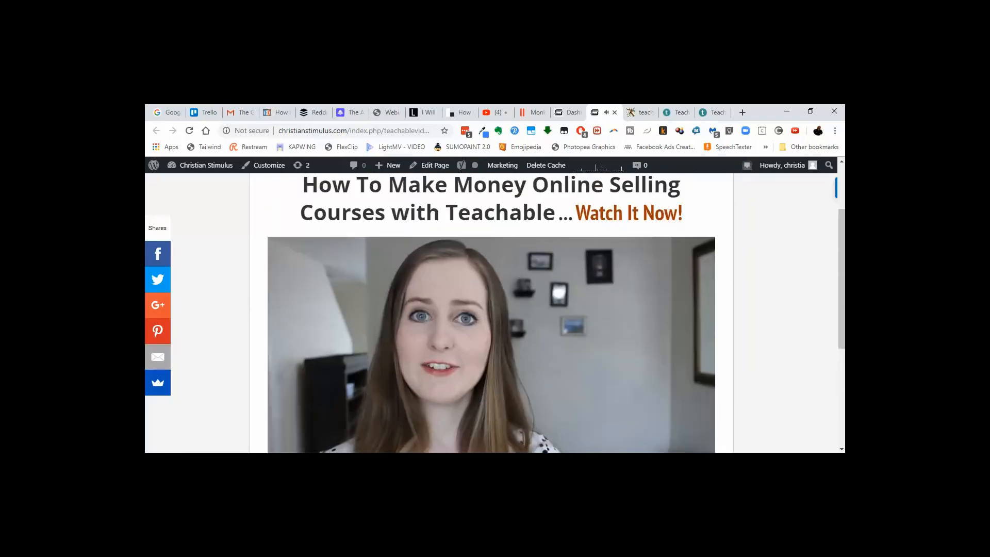
scroll(585, 322, "up", 1)
scroll(584, 322, "down", 4)
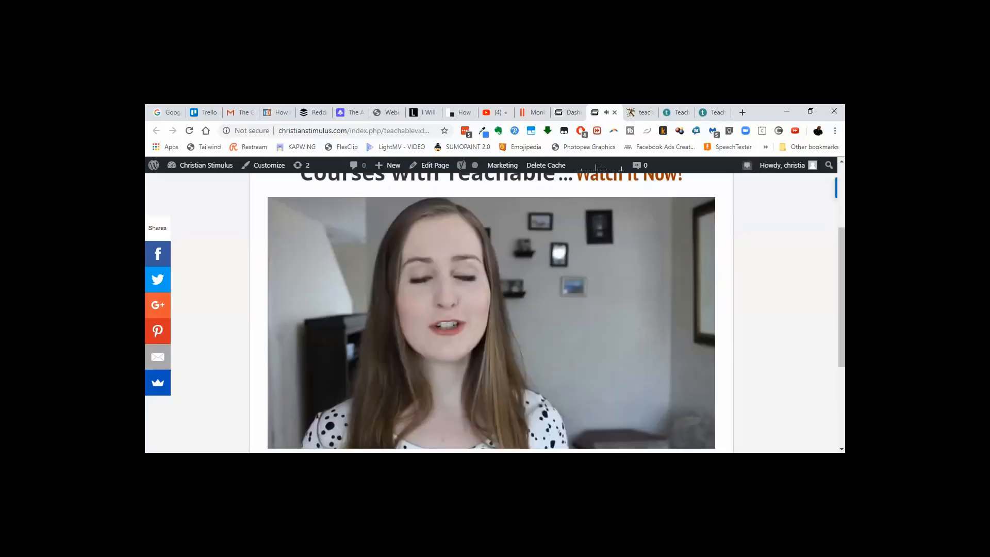
scroll(585, 322, "up", 1)
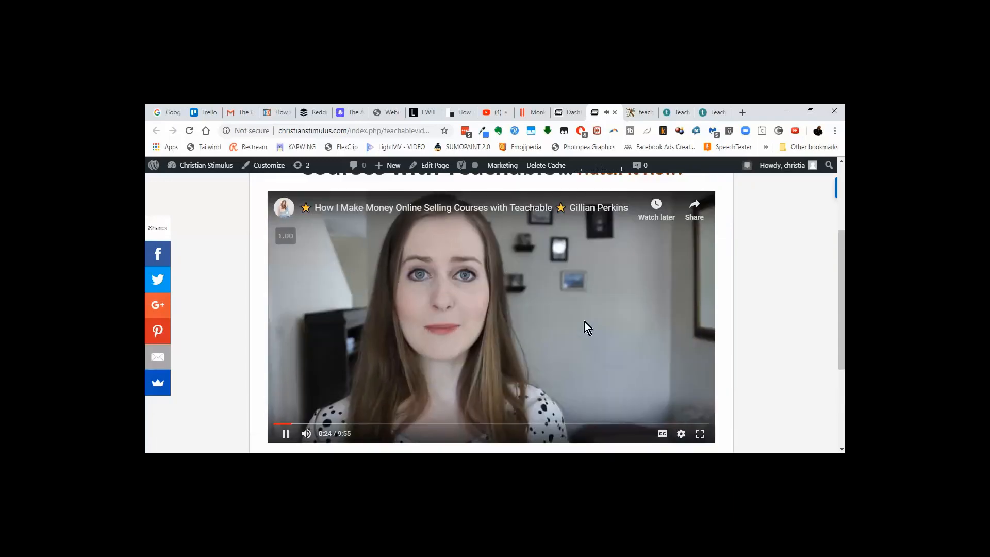